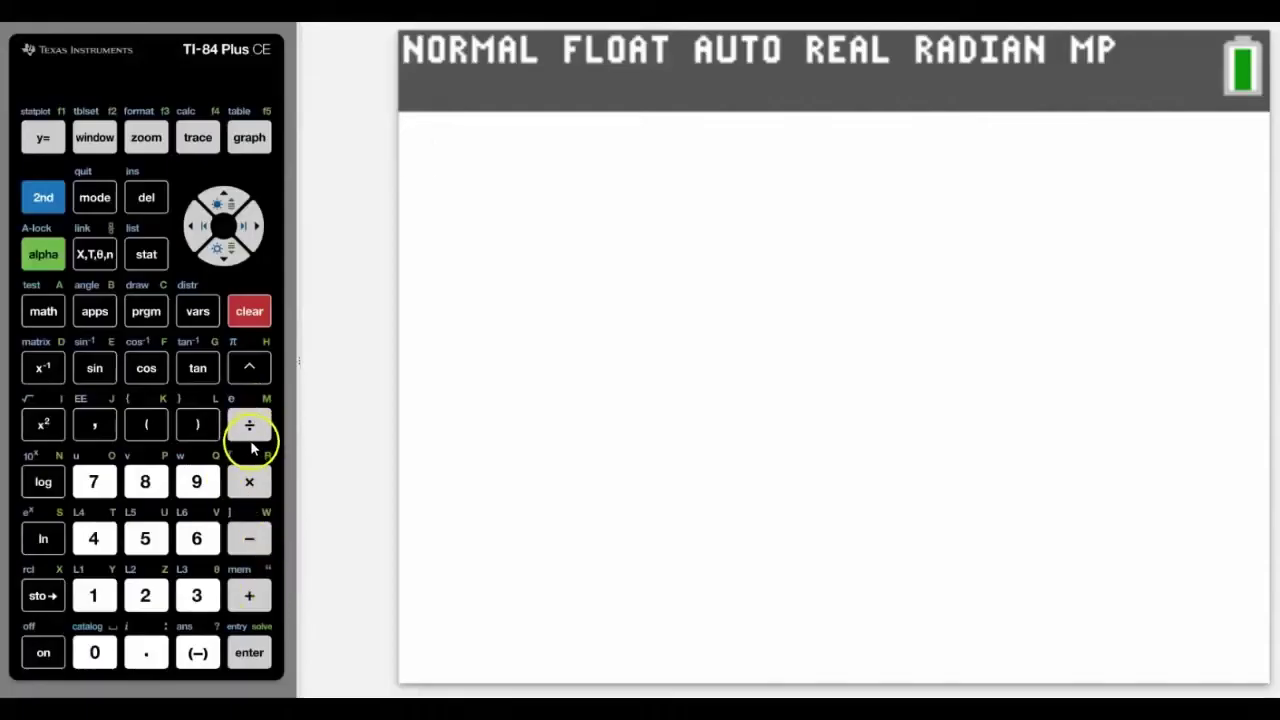
Calculate 5+6 to get 11
{"action": "left_click", "coordinate": [145, 538]}
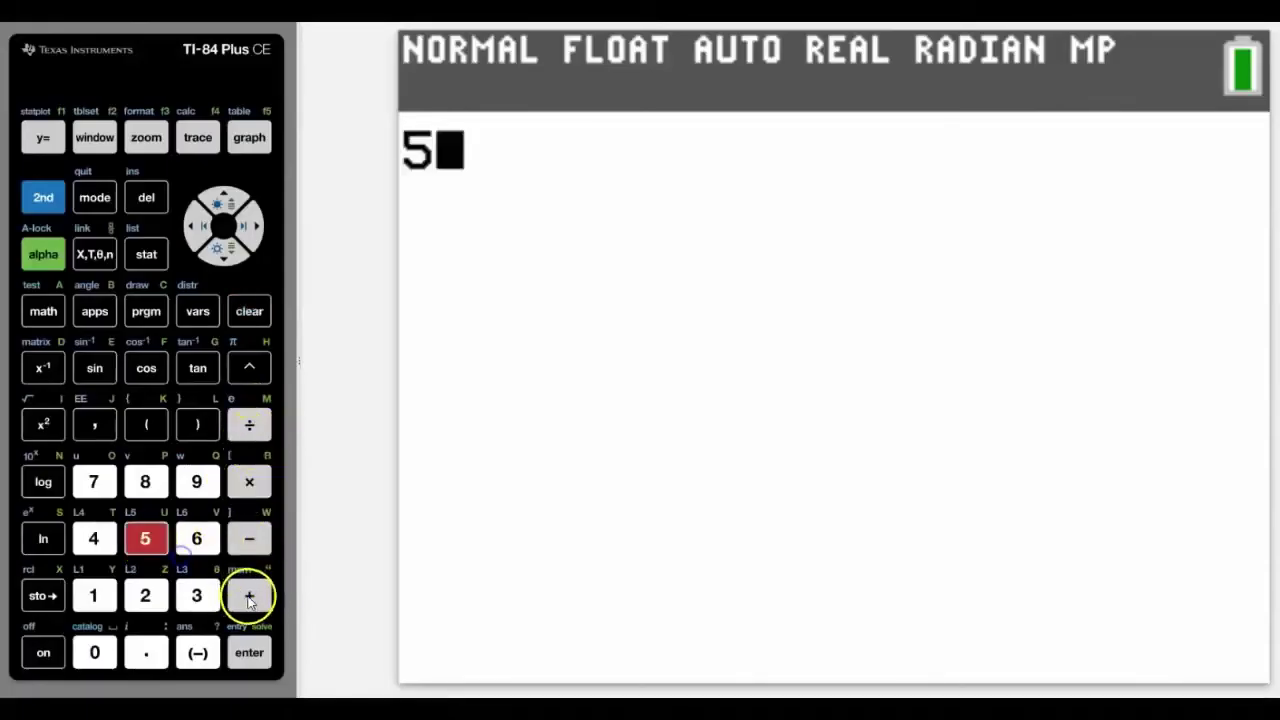
{"action": "left_click", "coordinate": [249, 595]}
{"action": "left_click", "coordinate": [197, 539]}
{"action": "left_click", "coordinate": [249, 652]}
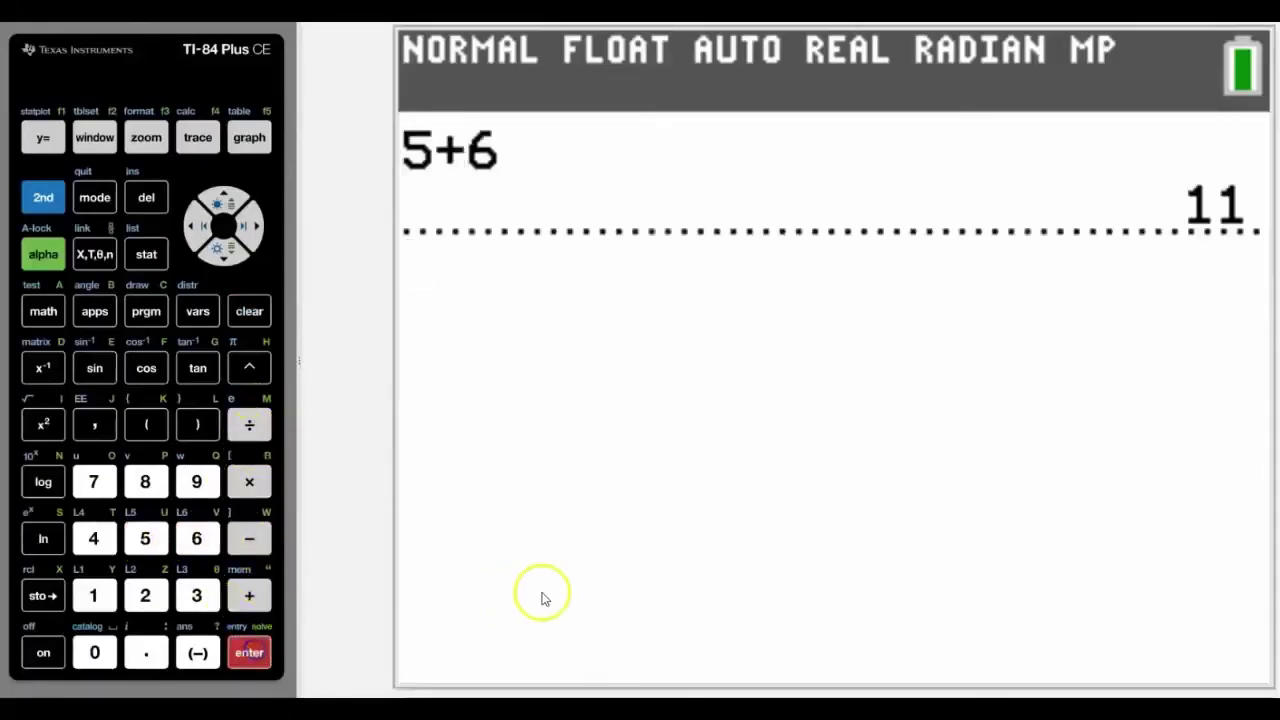
Calculate -3−6 with the negative key to get -9
{"action": "left_click", "coordinate": [196, 654]}
{"action": "left_click", "coordinate": [197, 595]}
{"action": "left_click", "coordinate": [249, 538]}
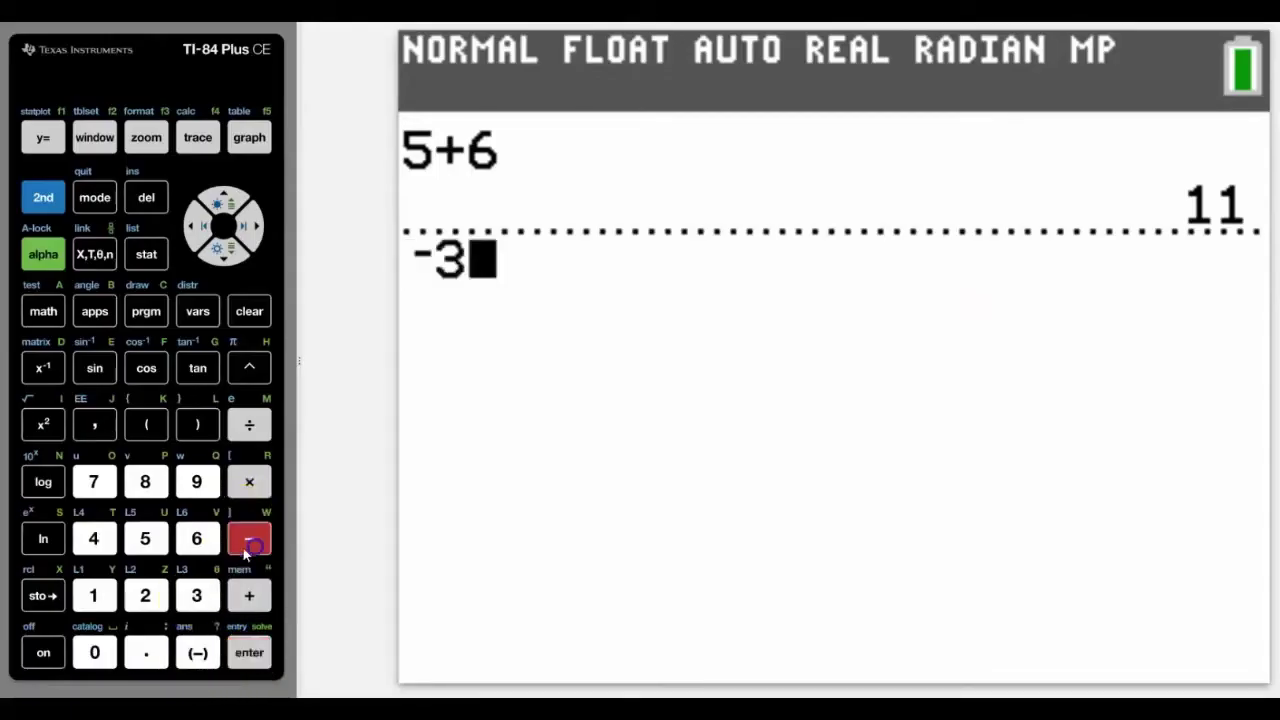
{"action": "left_click", "coordinate": [198, 538]}
{"action": "left_click", "coordinate": [452, 252]}
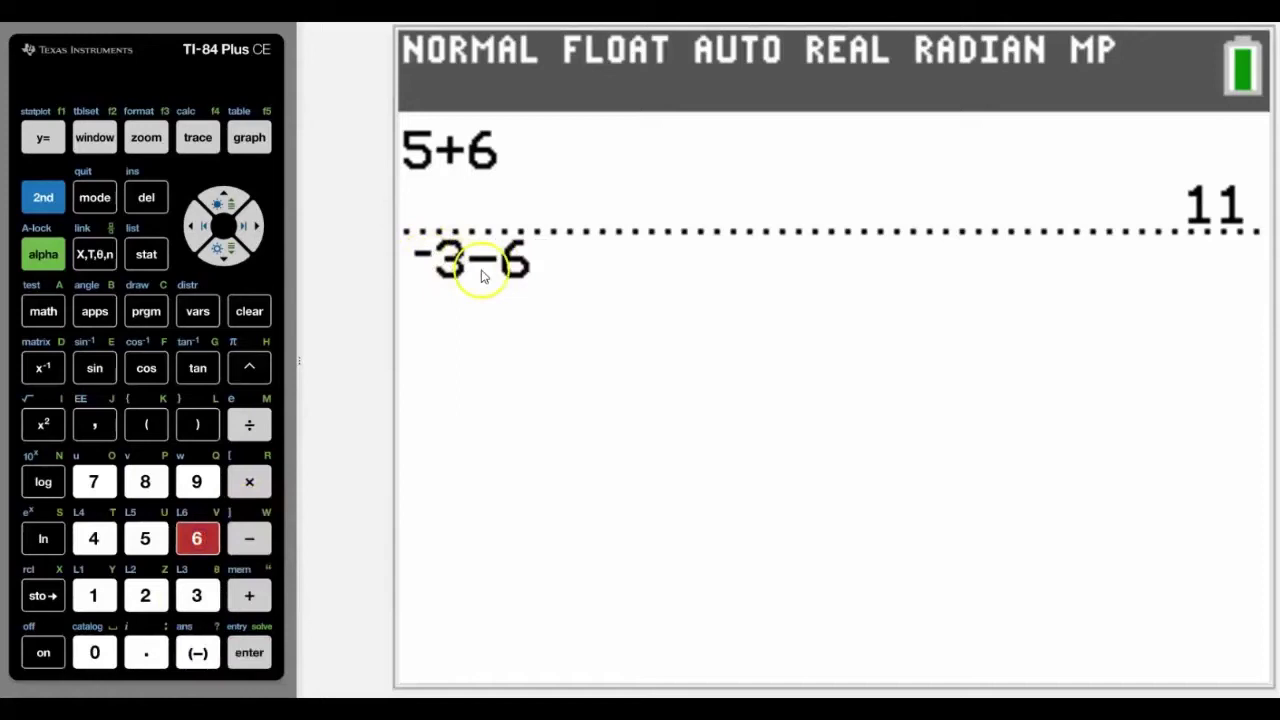
{"action": "left_click", "coordinate": [249, 652]}
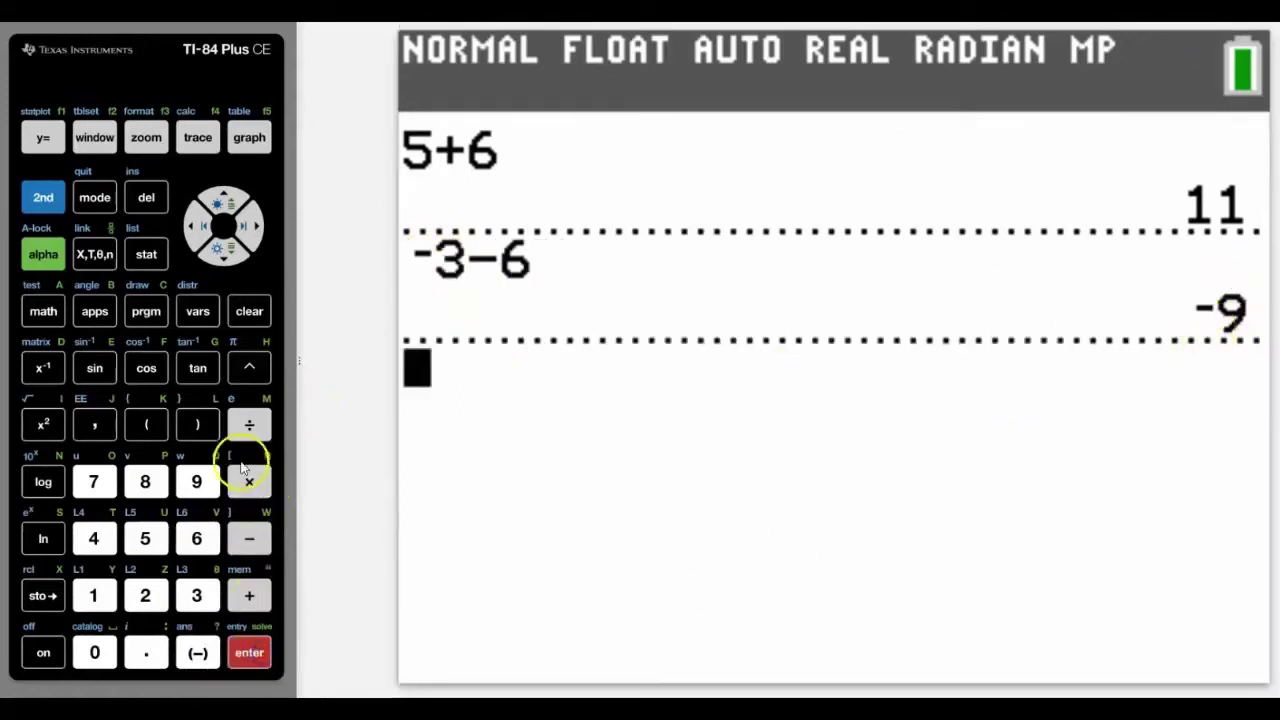
Divide 8 by 3 to get the decimal 2.666666667
{"action": "left_click", "coordinate": [145, 482]}
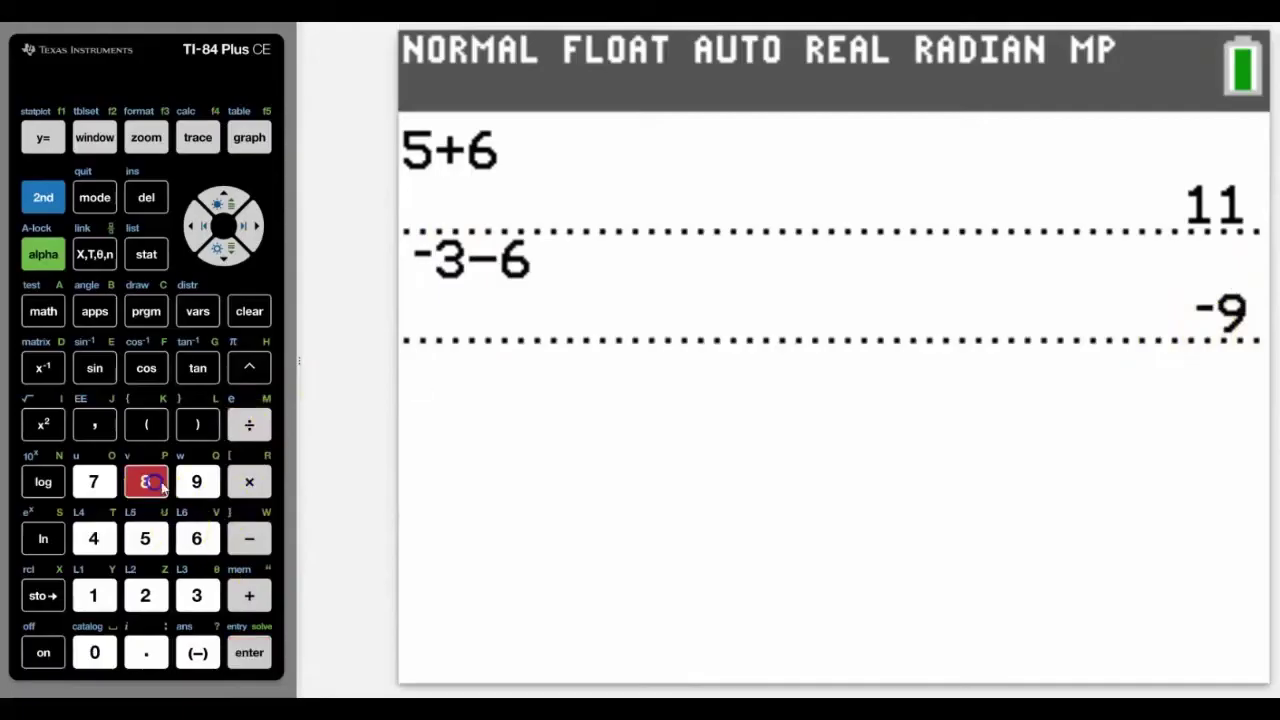
{"action": "left_click", "coordinate": [249, 424]}
{"action": "left_click", "coordinate": [197, 595]}
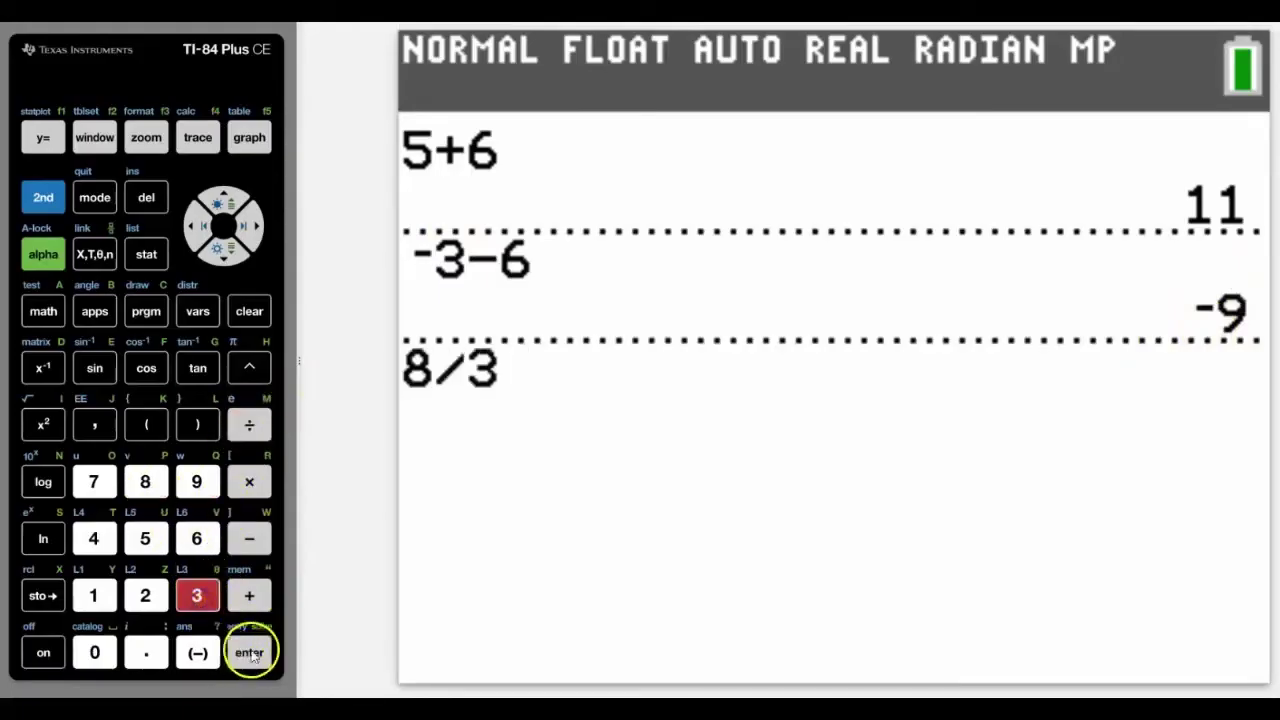
{"action": "left_click", "coordinate": [249, 650]}
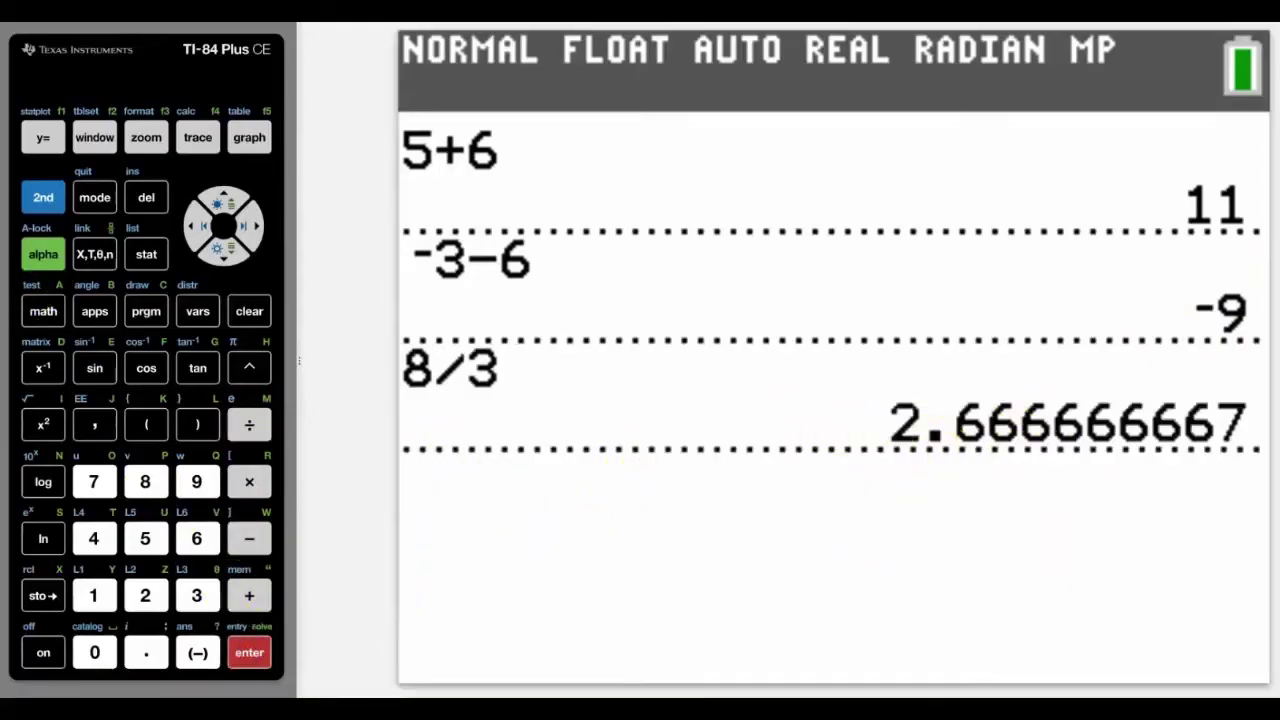
Convert the answer to the fraction 8/3 with MATH ▶Frac
{"action": "left_click", "coordinate": [43, 311]}
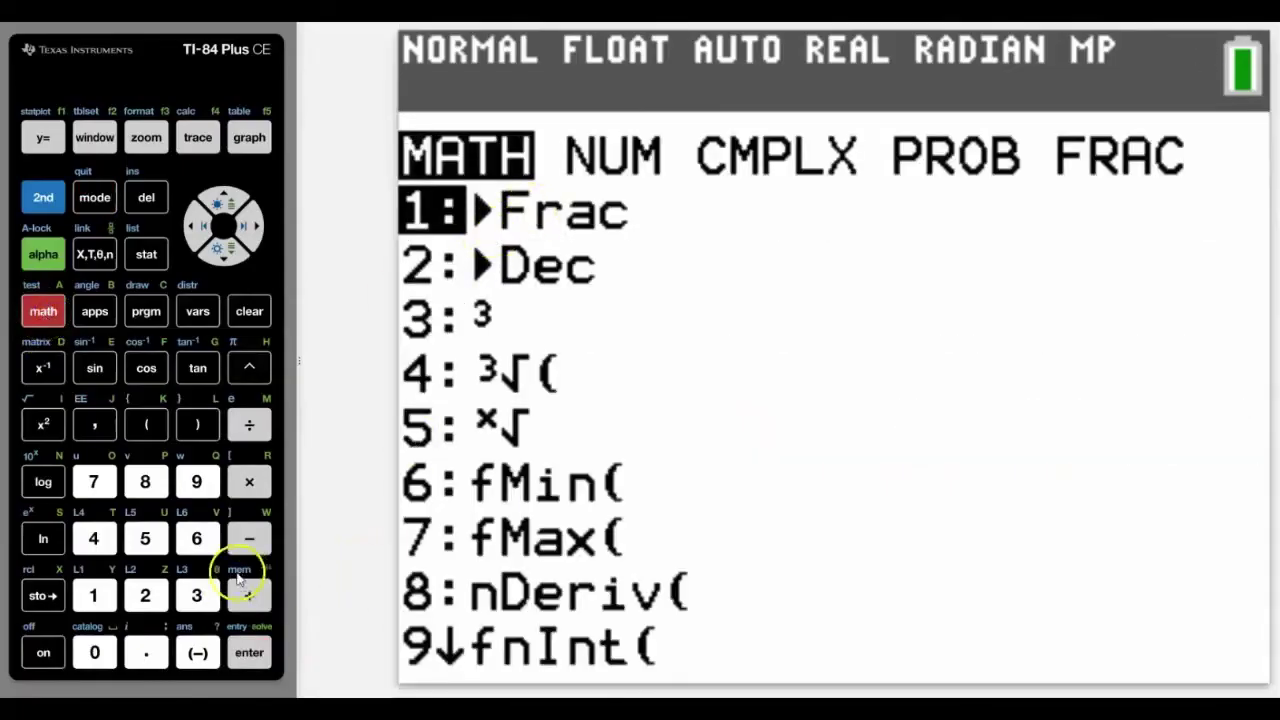
{"action": "left_click", "coordinate": [94, 596]}
{"action": "left_click", "coordinate": [249, 652]}
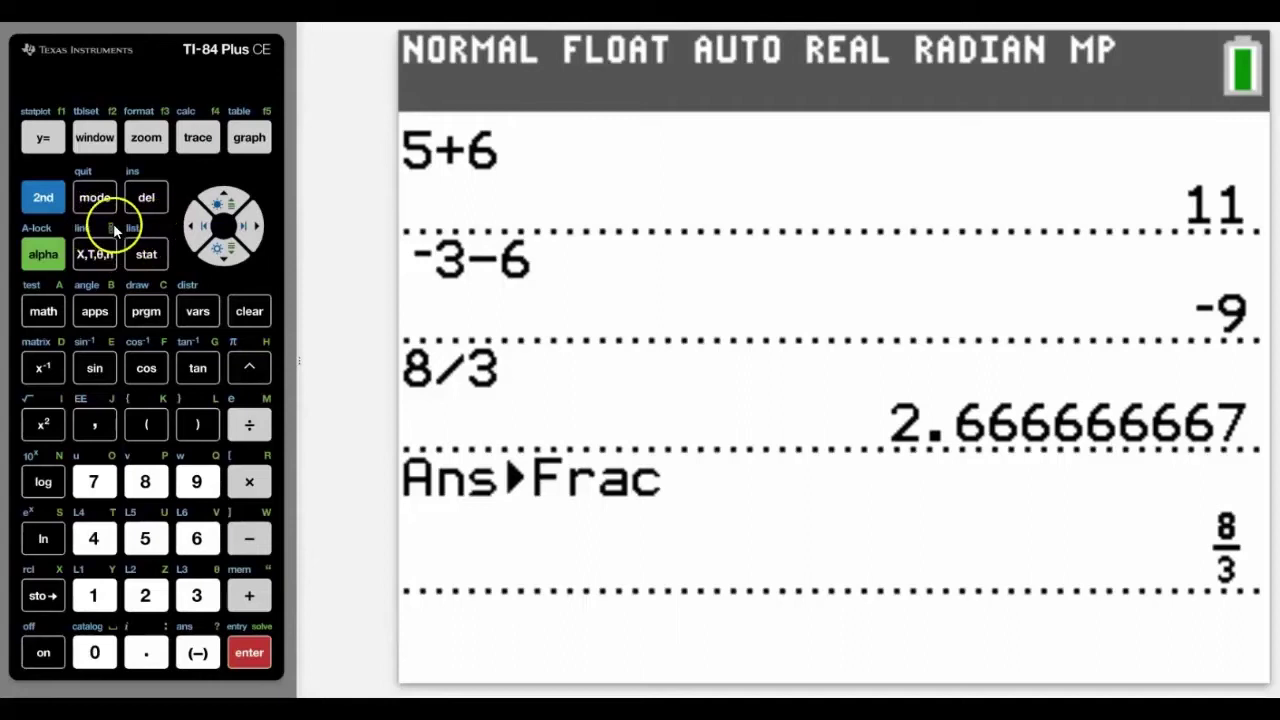
Enter 6 over 9 in the n/d fraction template and evaluate it to 2/3
{"action": "left_click", "coordinate": [48, 258]}
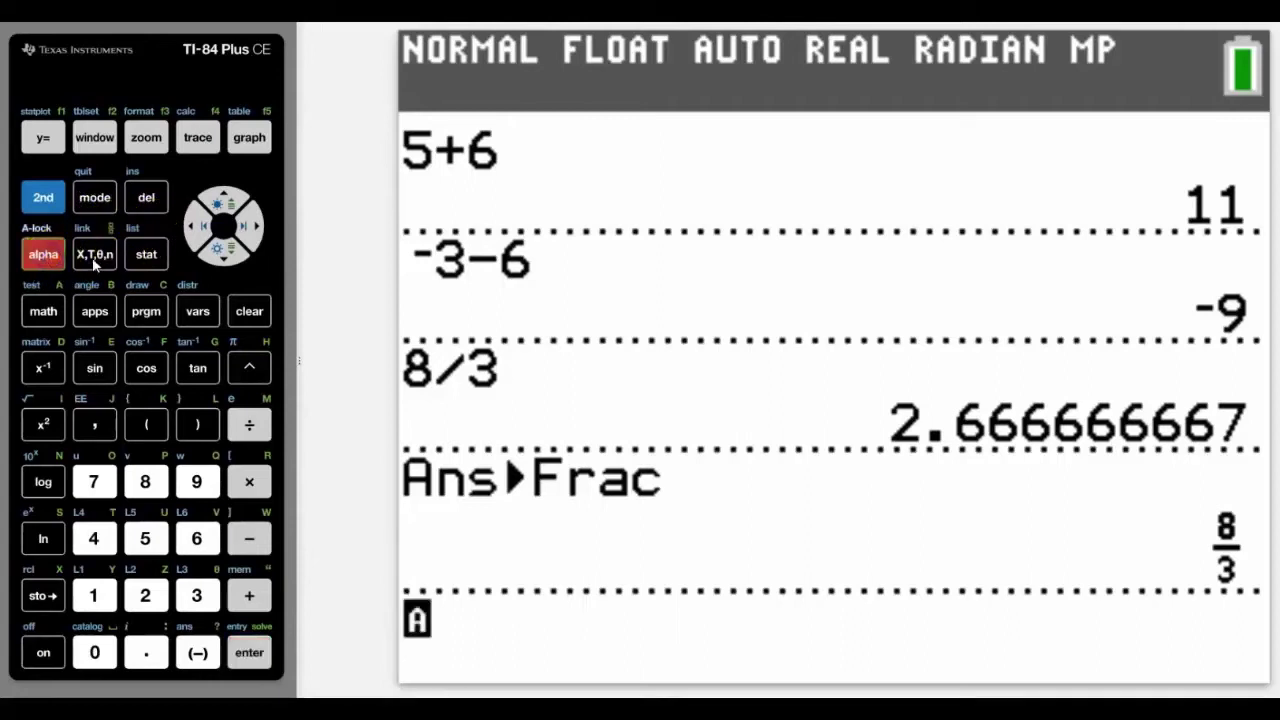
{"action": "left_click", "coordinate": [94, 256]}
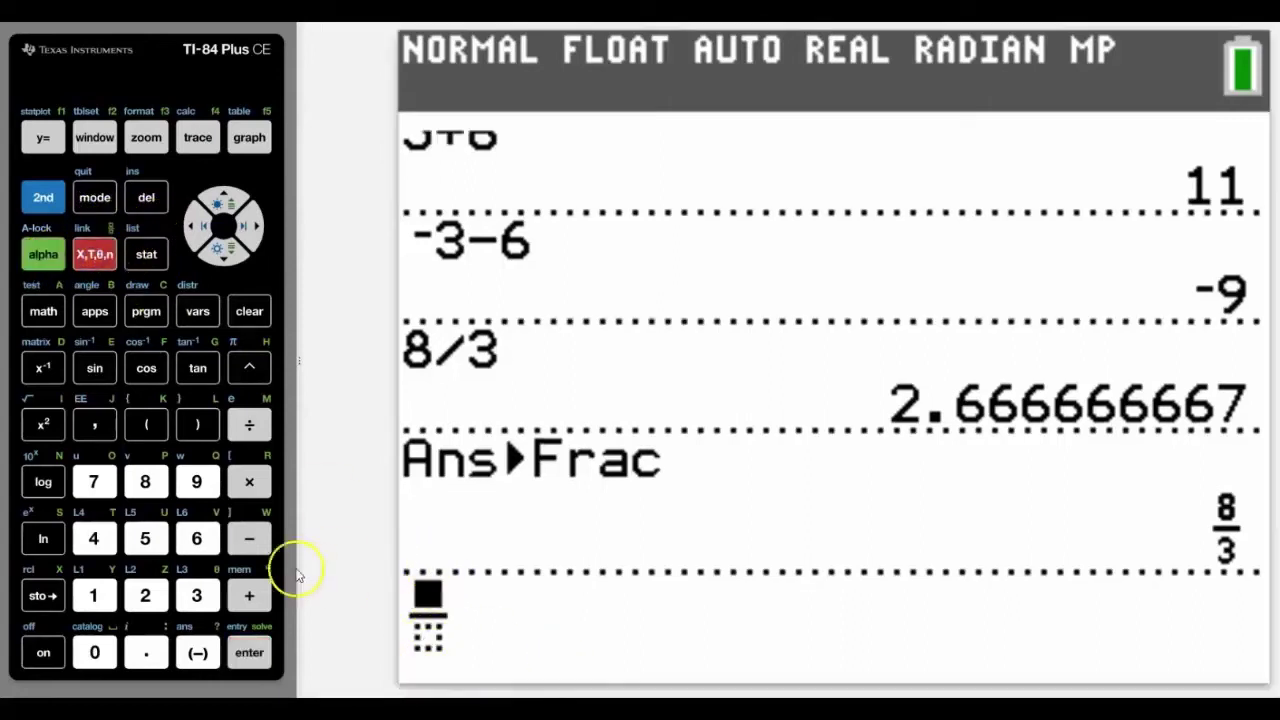
{"action": "left_click", "coordinate": [196, 597]}
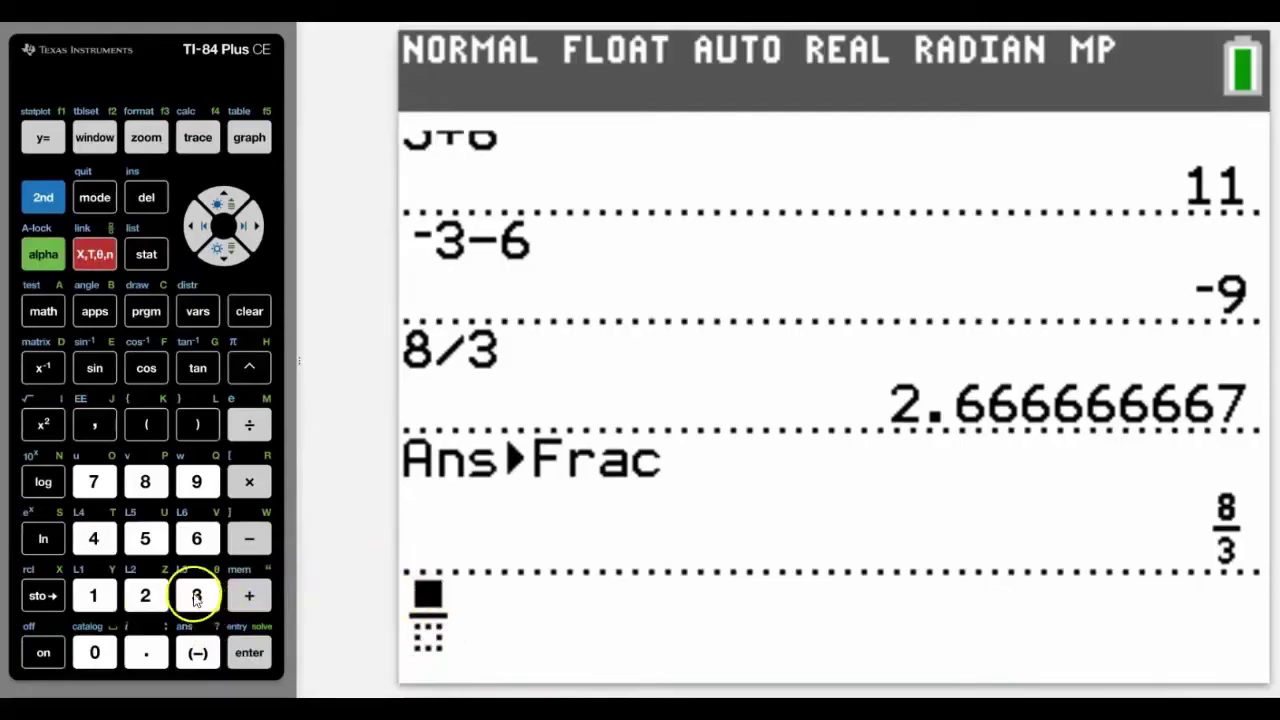
{"action": "left_click", "coordinate": [196, 538]}
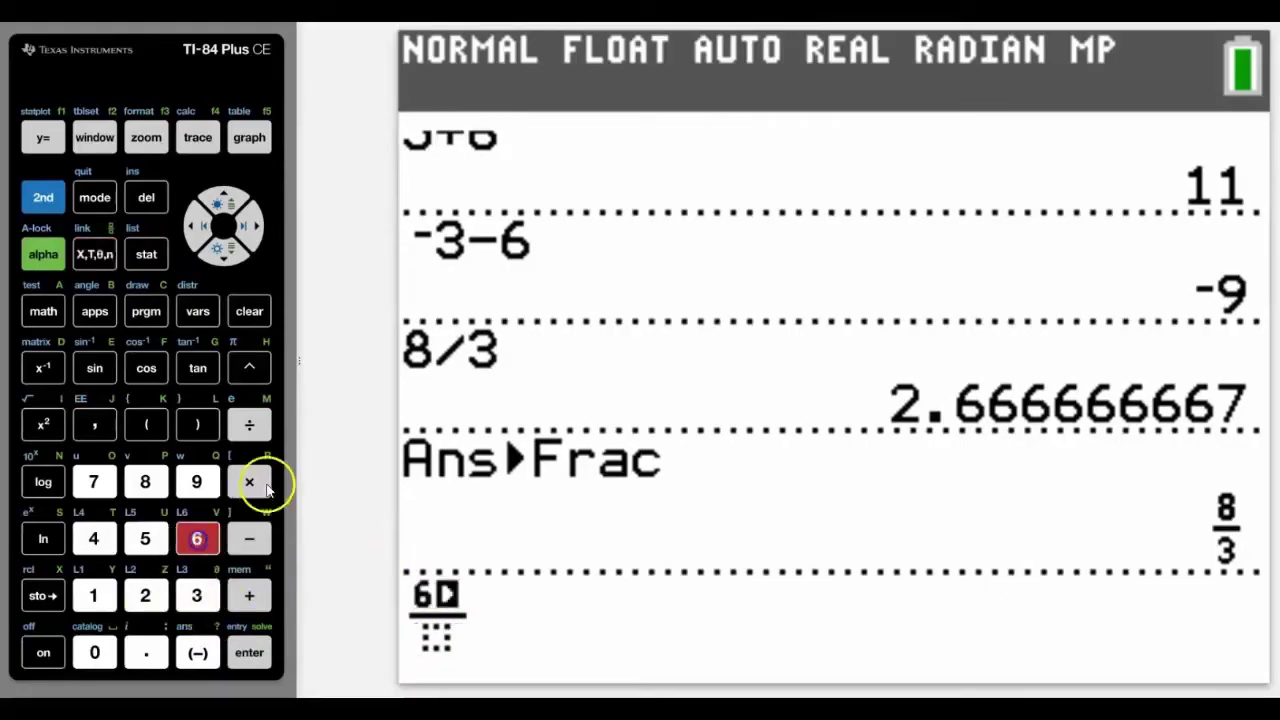
{"action": "left_click", "coordinate": [219, 255]}
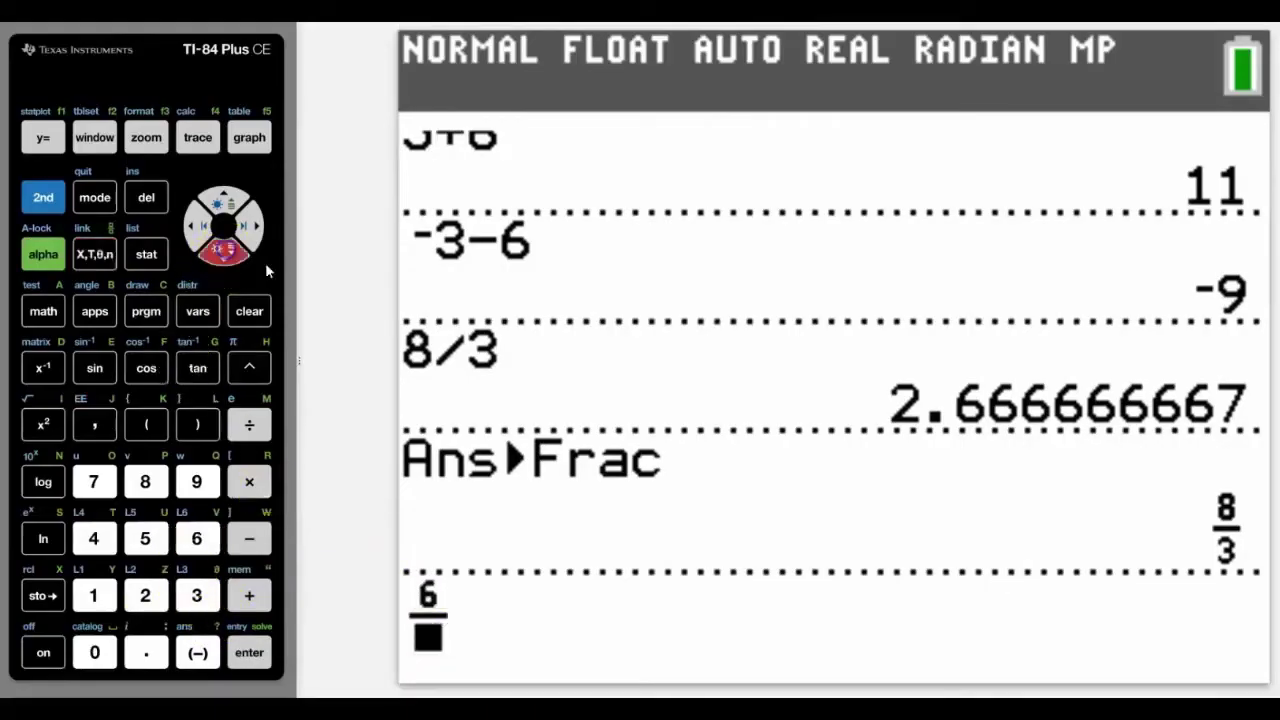
{"action": "left_click", "coordinate": [196, 481]}
{"action": "left_click", "coordinate": [249, 655]}
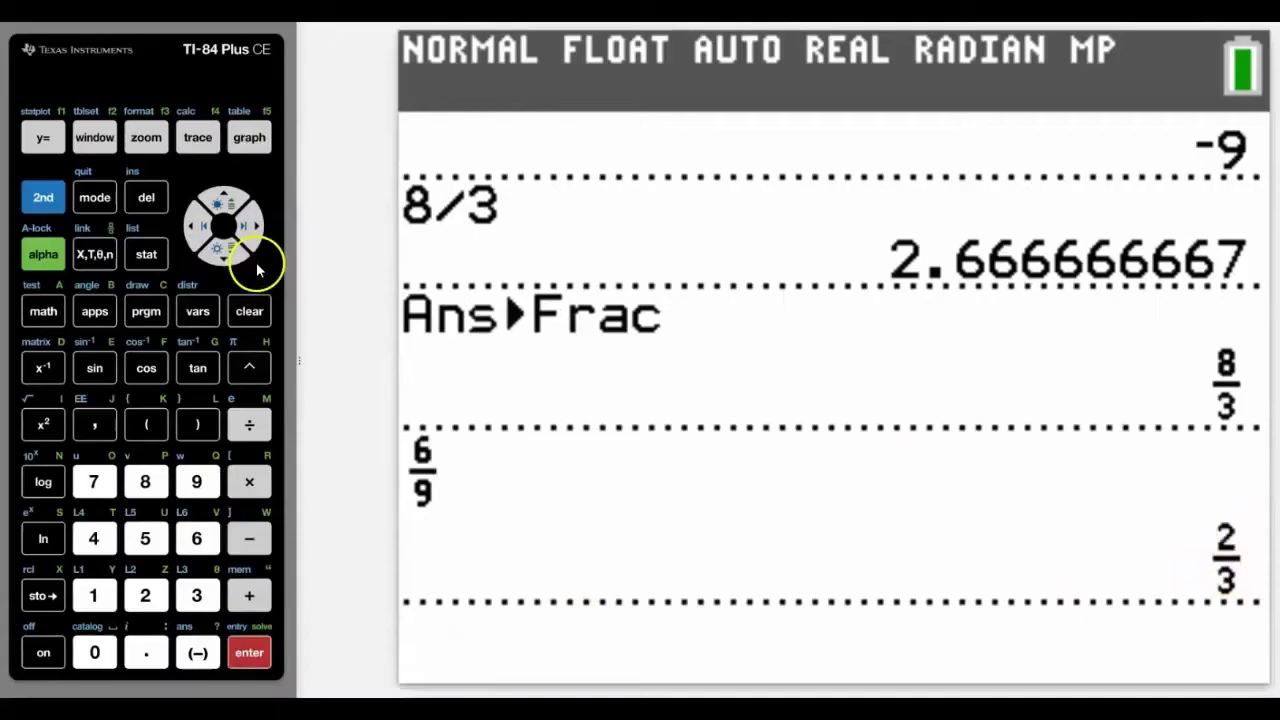
Convert the 2/3 answer to 0.6666666667 with MATH ▶Dec
{"action": "left_click", "coordinate": [43, 311]}
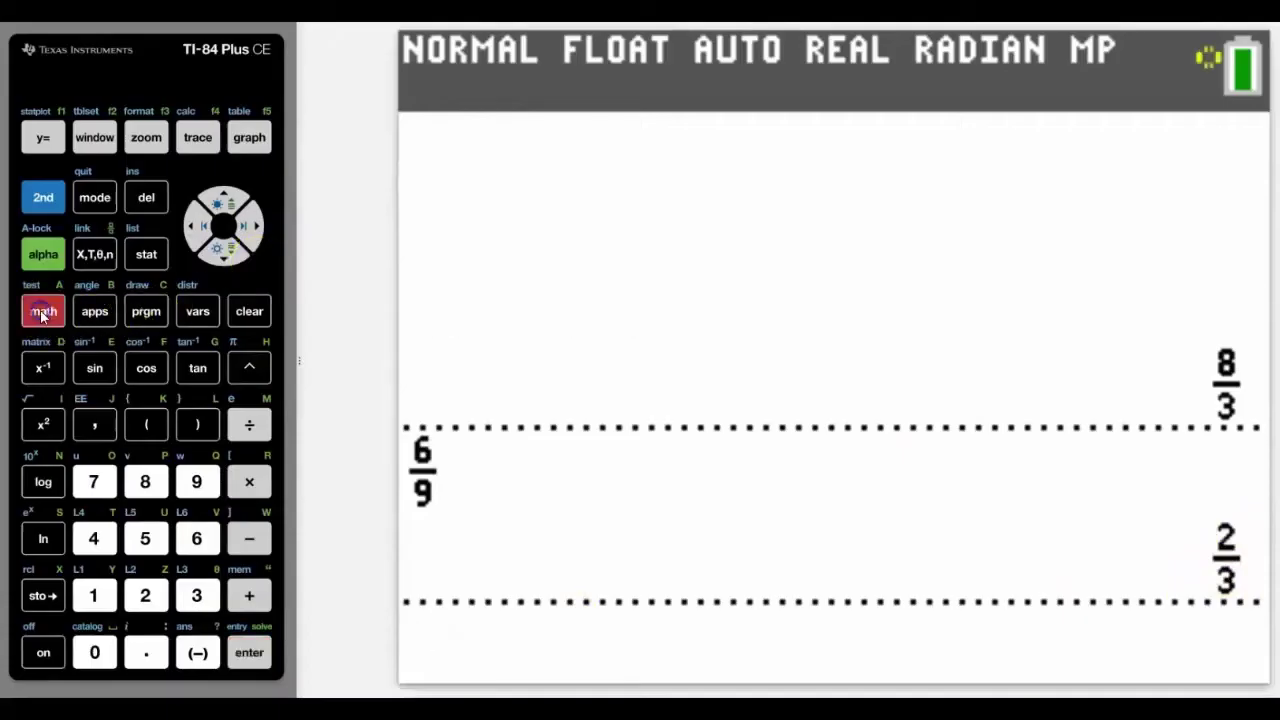
{"action": "left_click", "coordinate": [145, 595]}
{"action": "left_click", "coordinate": [249, 652]}
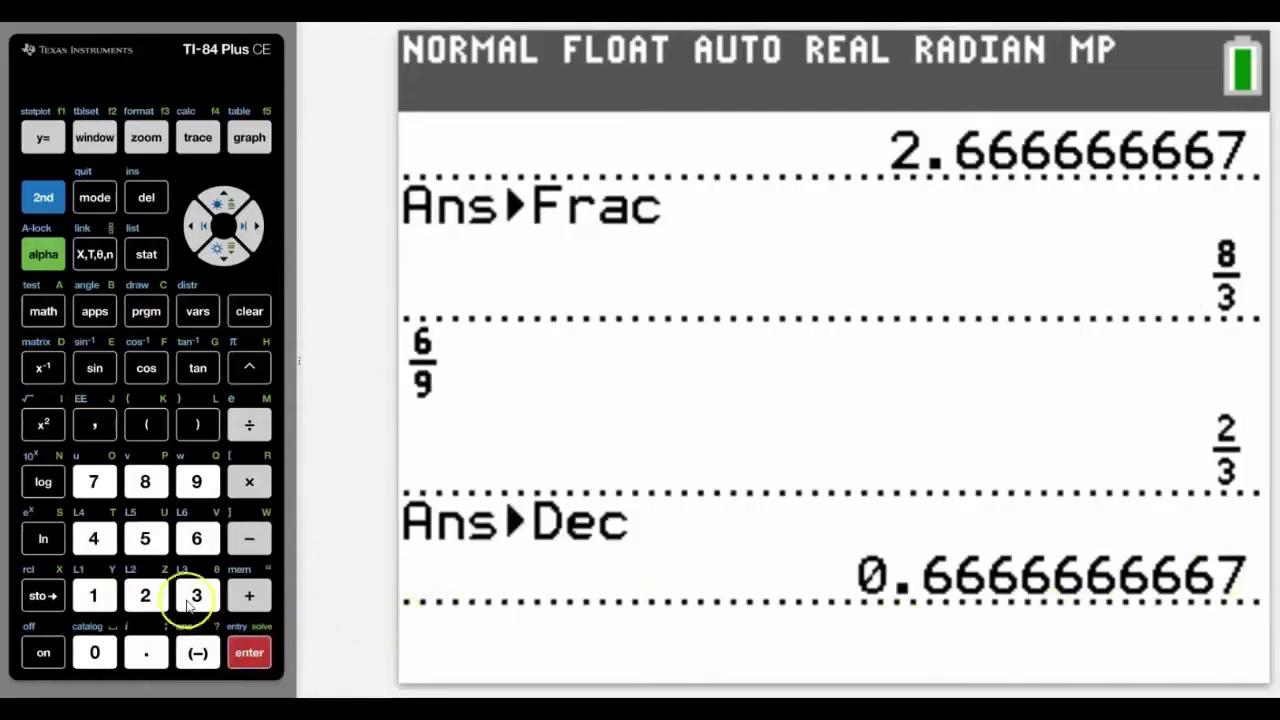
Recall the earlier Ans▶Frac entry from history to turn 0.6666666667 back into 2/3
{"action": "left_click", "coordinate": [220, 206]}
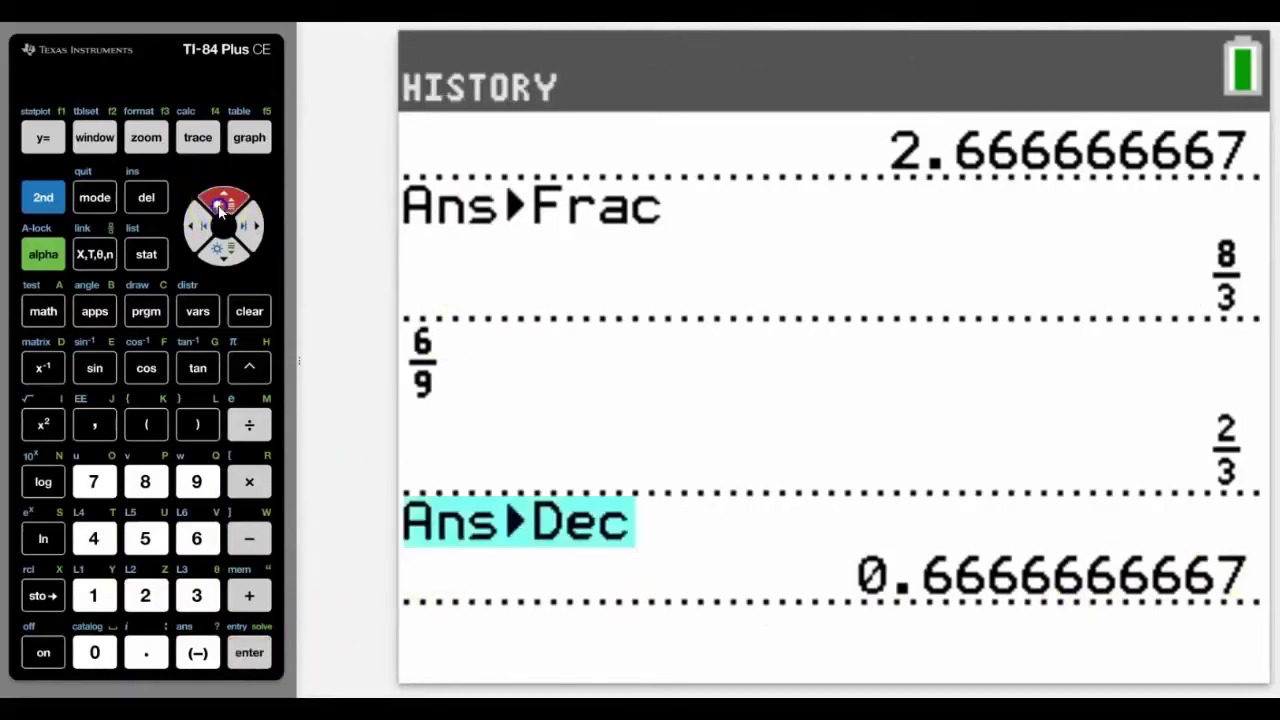
{"action": "left_click", "coordinate": [220, 206]}
{"action": "left_click", "coordinate": [220, 206]}
{"action": "left_click", "coordinate": [220, 206]}
{"action": "left_click", "coordinate": [220, 206]}
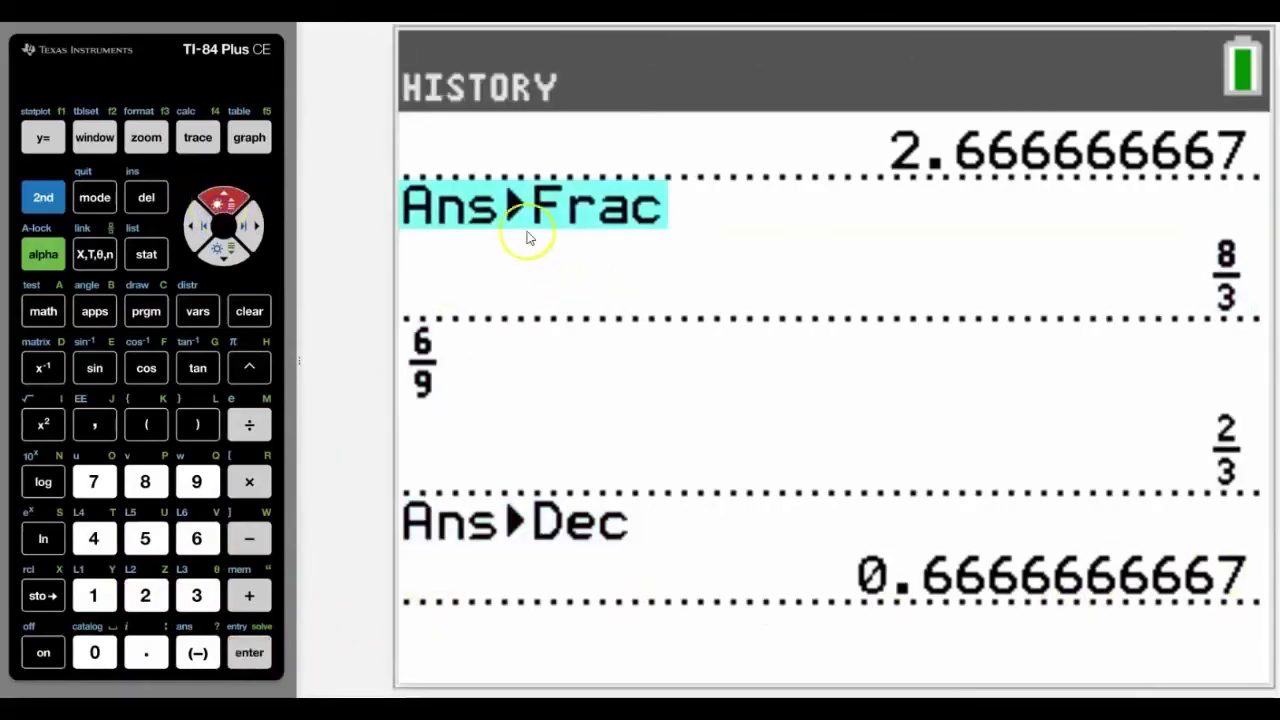
{"action": "left_click", "coordinate": [263, 663]}
{"action": "left_click", "coordinate": [263, 663]}
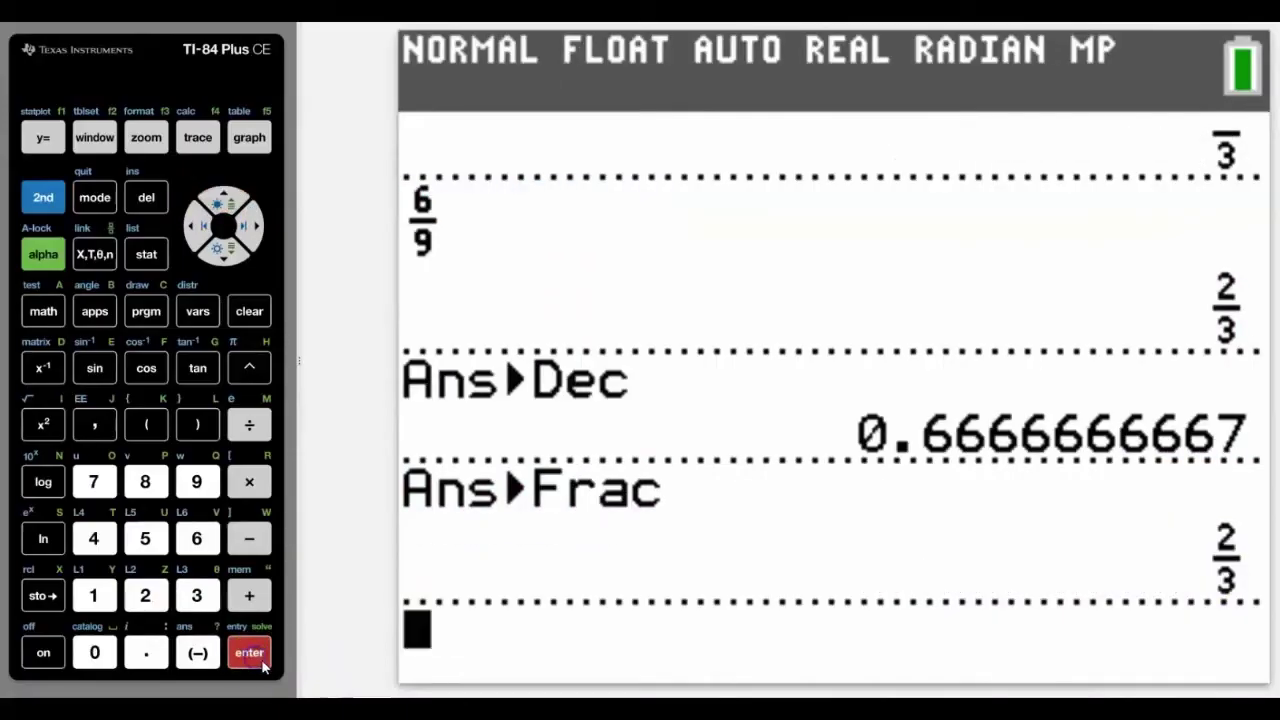
{"action": "left_click", "coordinate": [263, 660]}
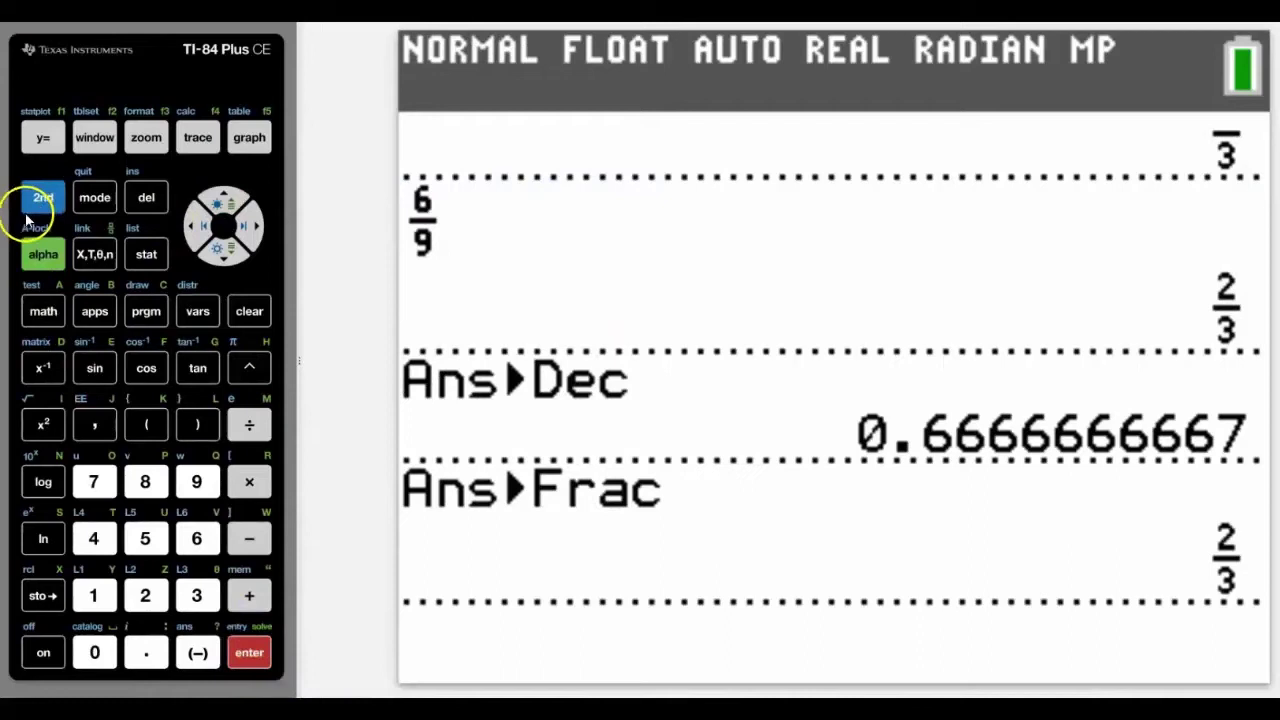
Enter 3 1/7 in the Un/d mixed-number template and evaluate it to 22/7
{"action": "left_click", "coordinate": [43, 254]}
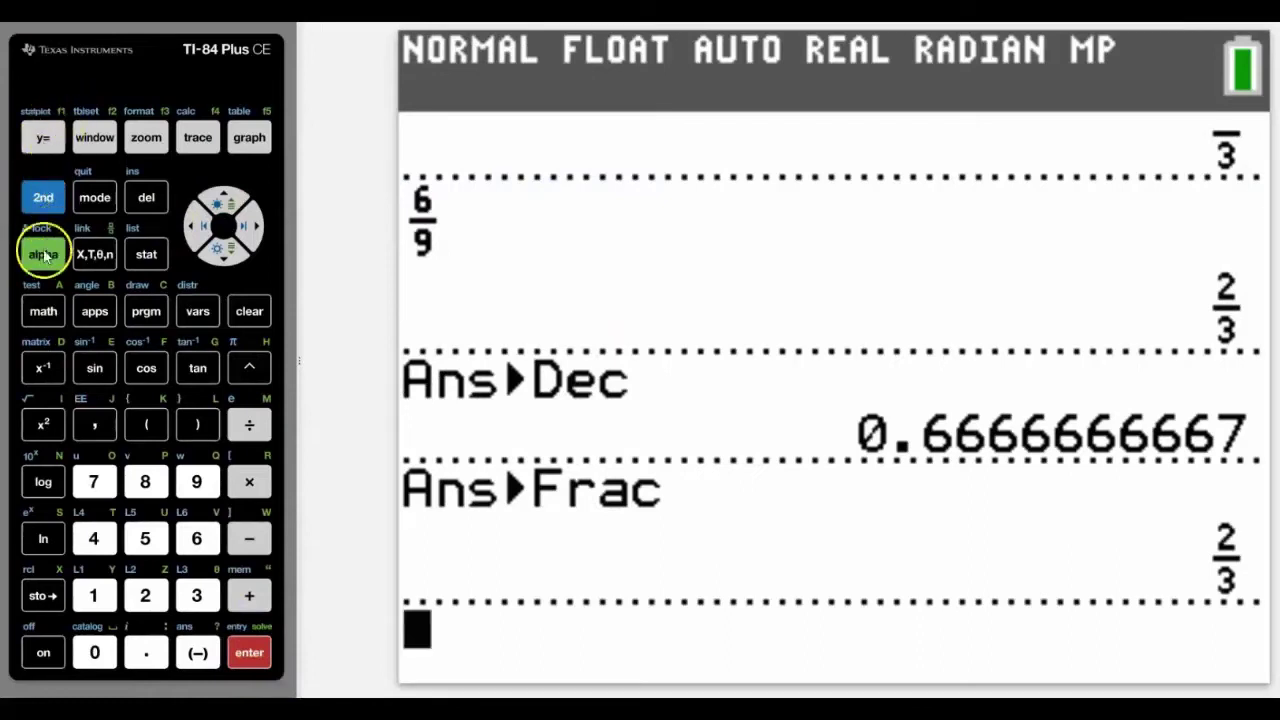
{"action": "left_click", "coordinate": [50, 137]}
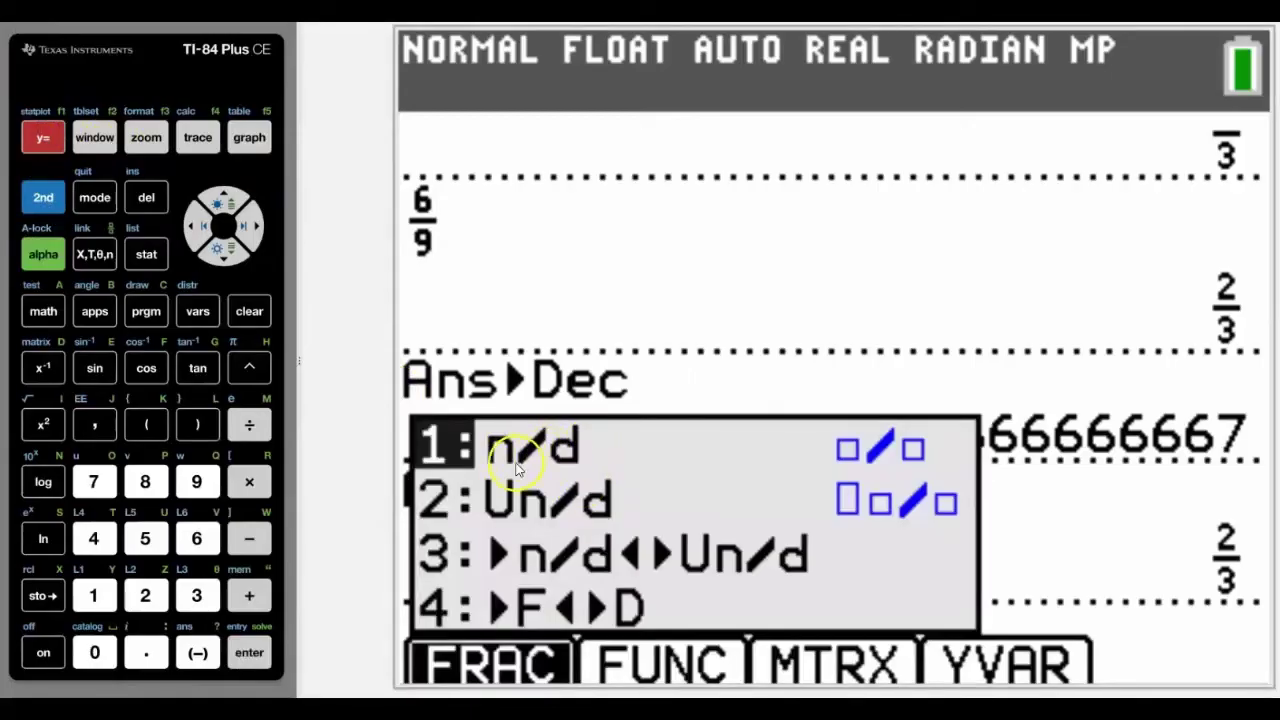
{"action": "left_click", "coordinate": [147, 596]}
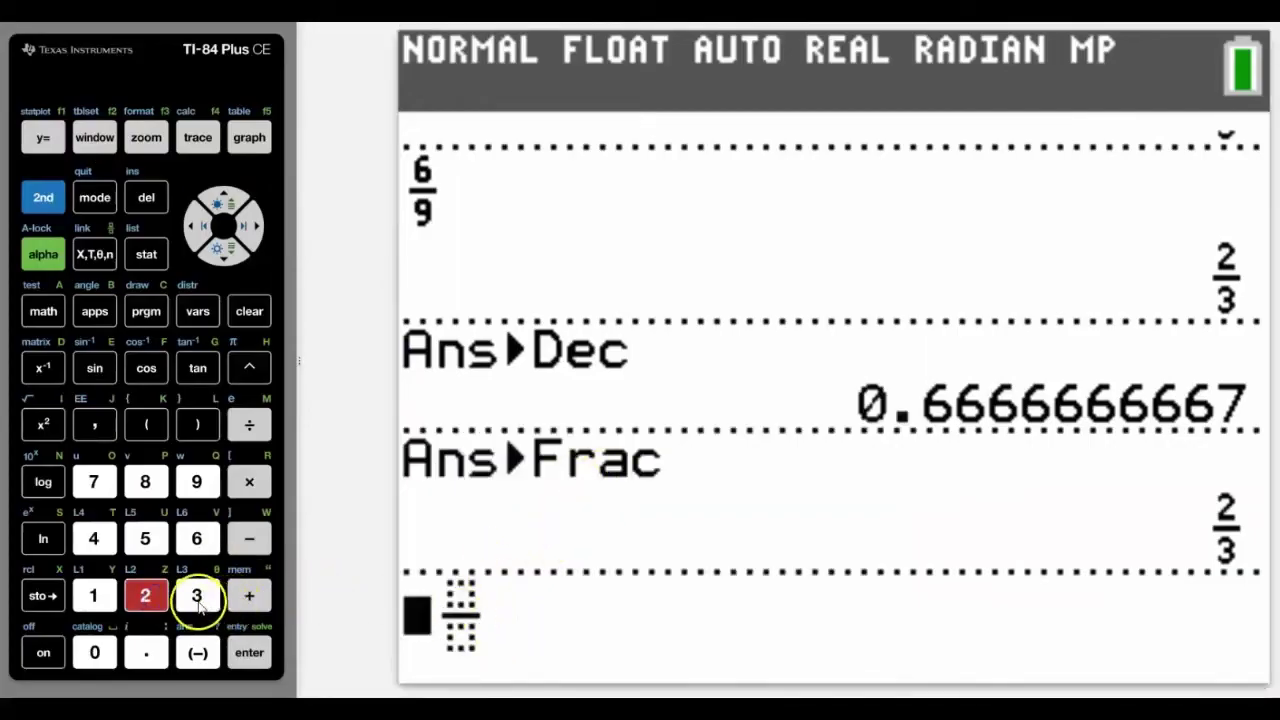
{"action": "left_click", "coordinate": [197, 597]}
{"action": "left_click", "coordinate": [256, 226]}
{"action": "left_click", "coordinate": [94, 596]}
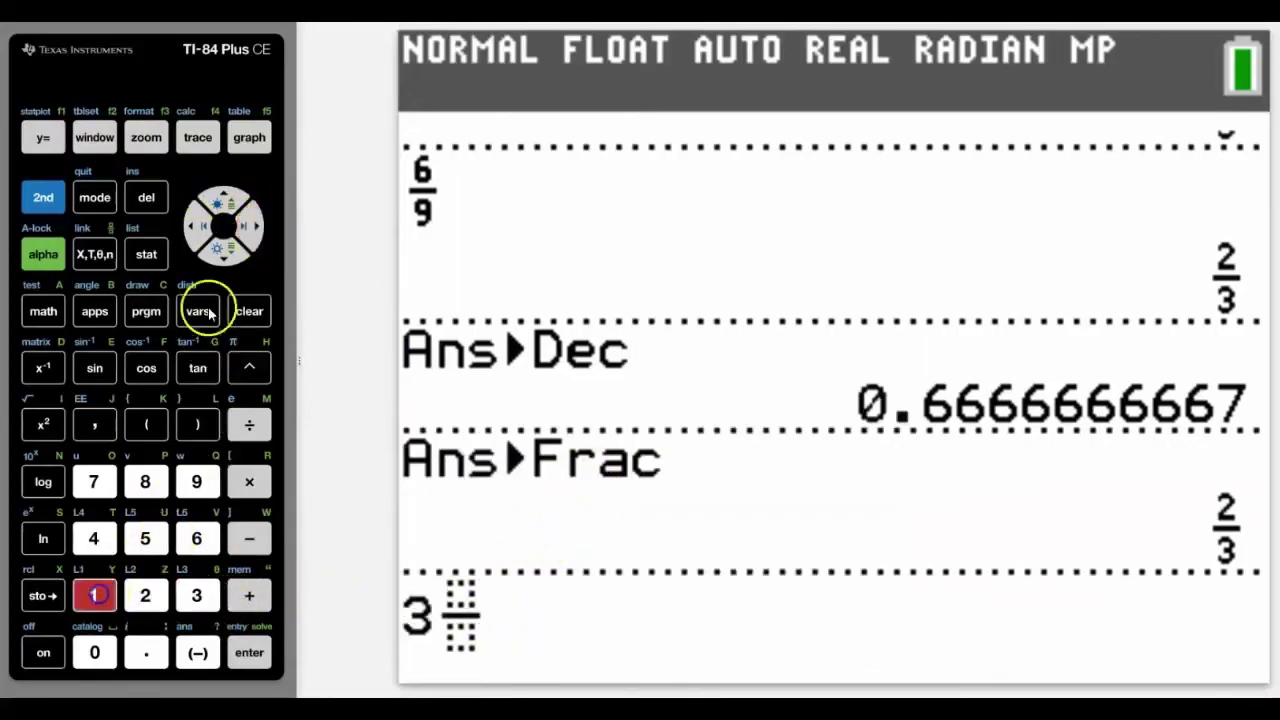
{"action": "left_click", "coordinate": [220, 249]}
{"action": "left_click", "coordinate": [94, 482]}
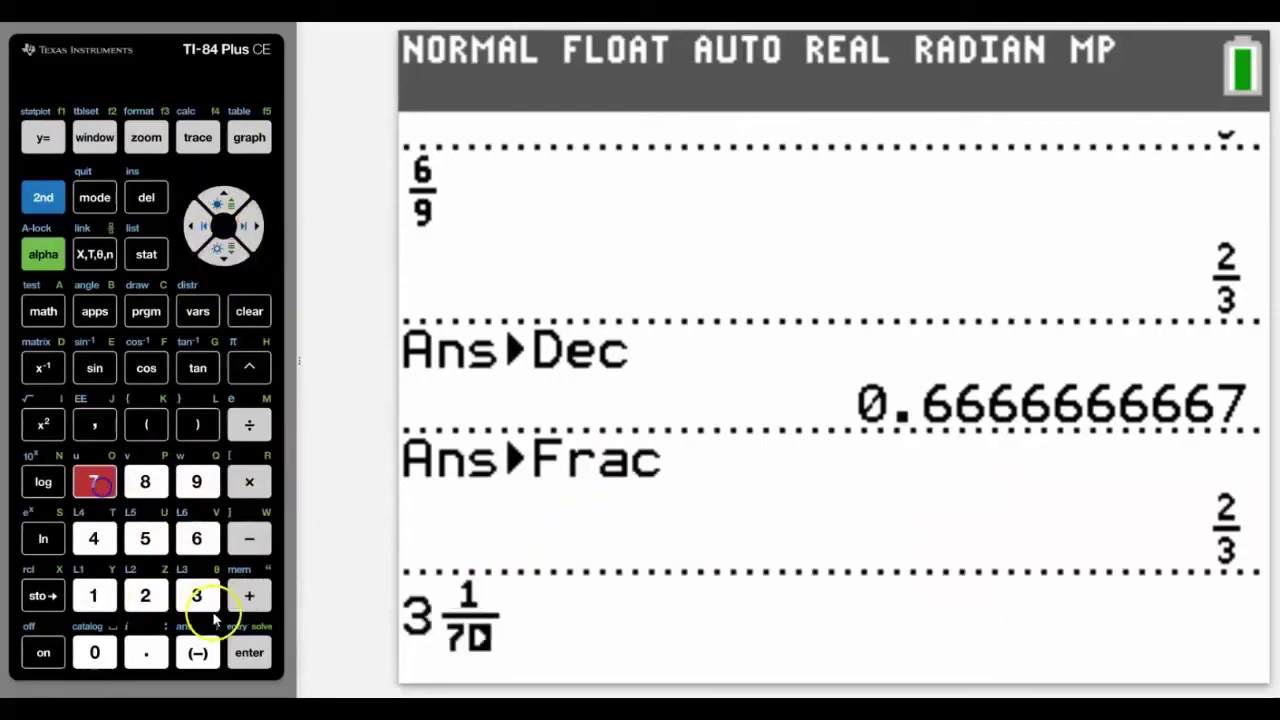
{"action": "left_click", "coordinate": [249, 652]}
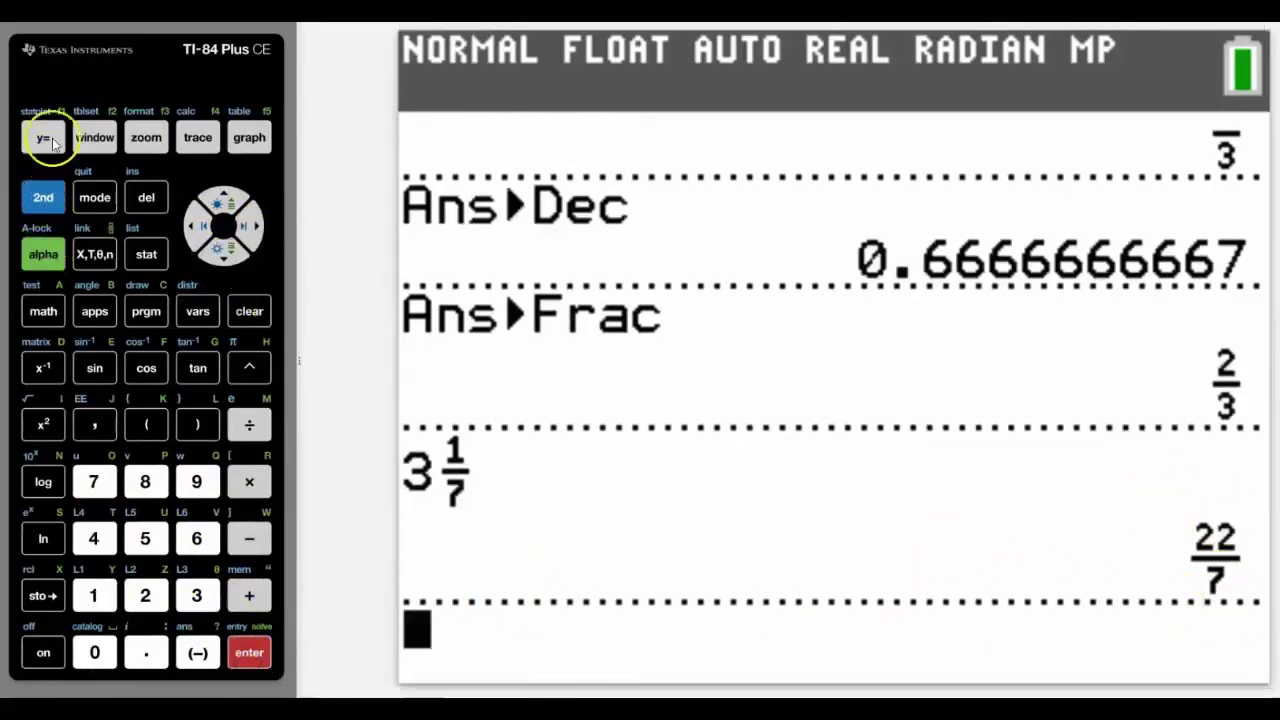
Apply ▶n/d◀▶Un/d from the FRAC menu to turn 22/7 into 3 1/7
{"action": "left_click", "coordinate": [43, 254]}
{"action": "left_click", "coordinate": [43, 137]}
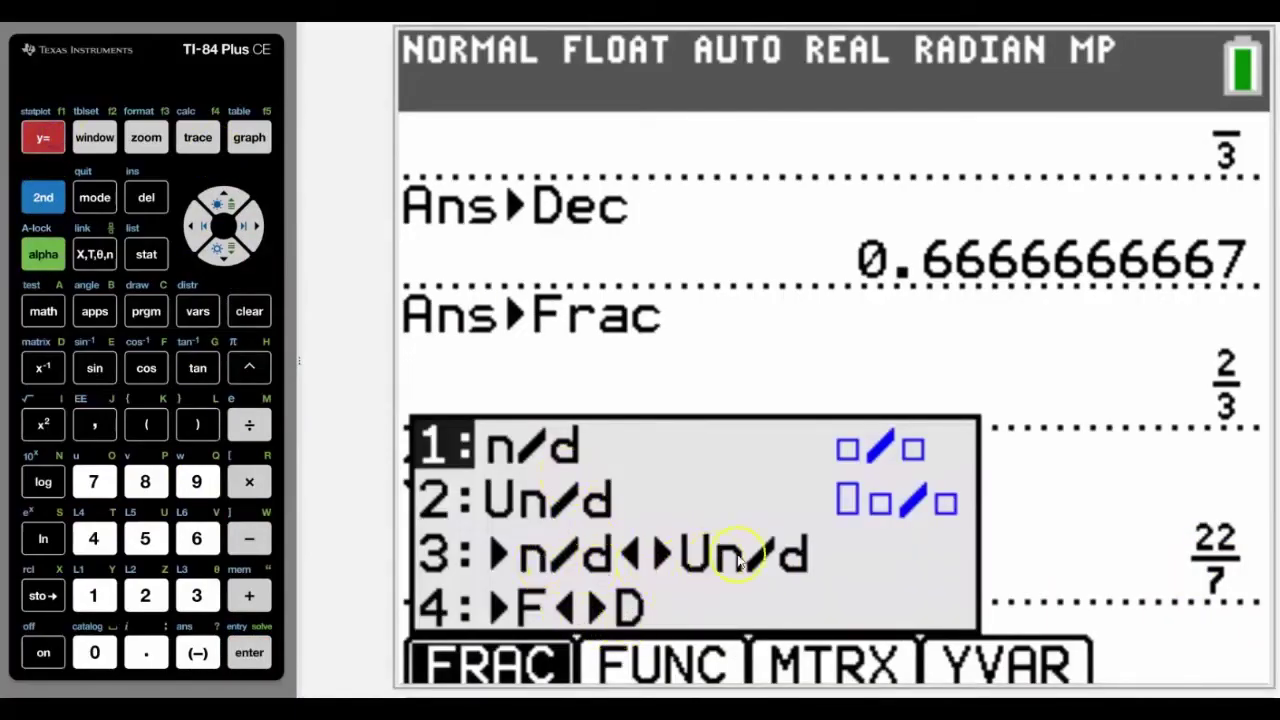
{"action": "left_click", "coordinate": [196, 595]}
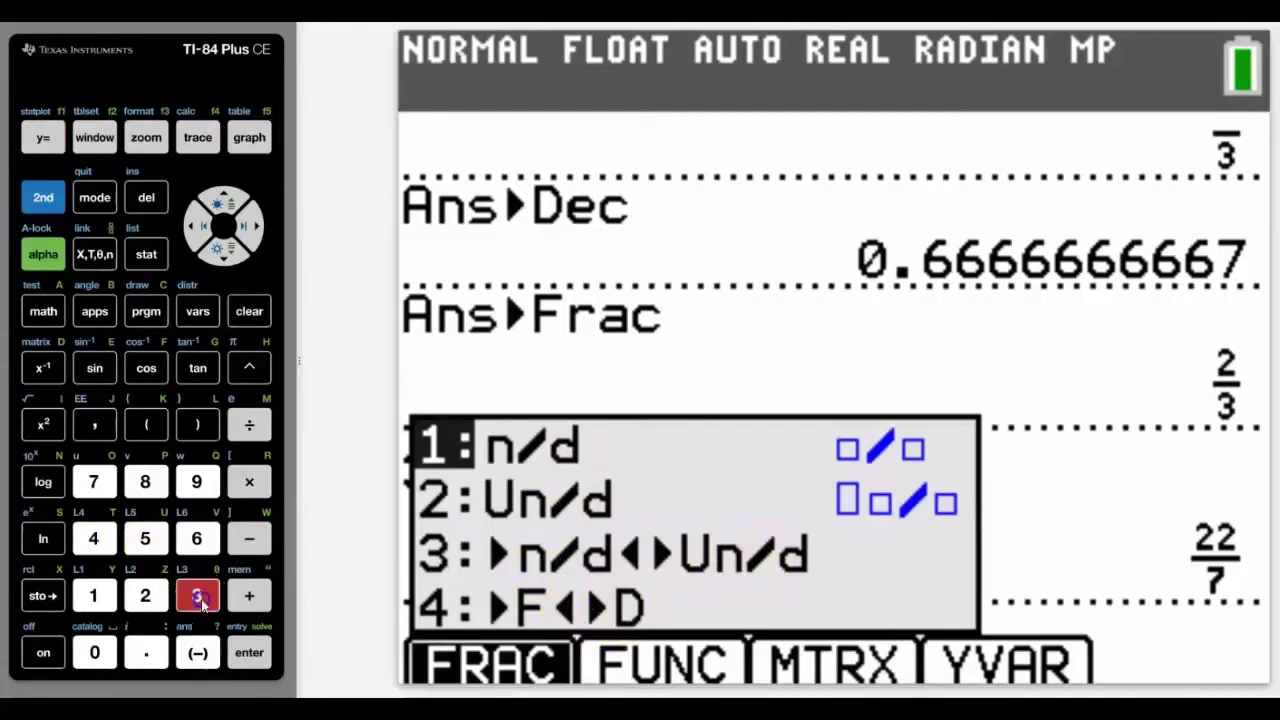
{"action": "left_click", "coordinate": [251, 653]}
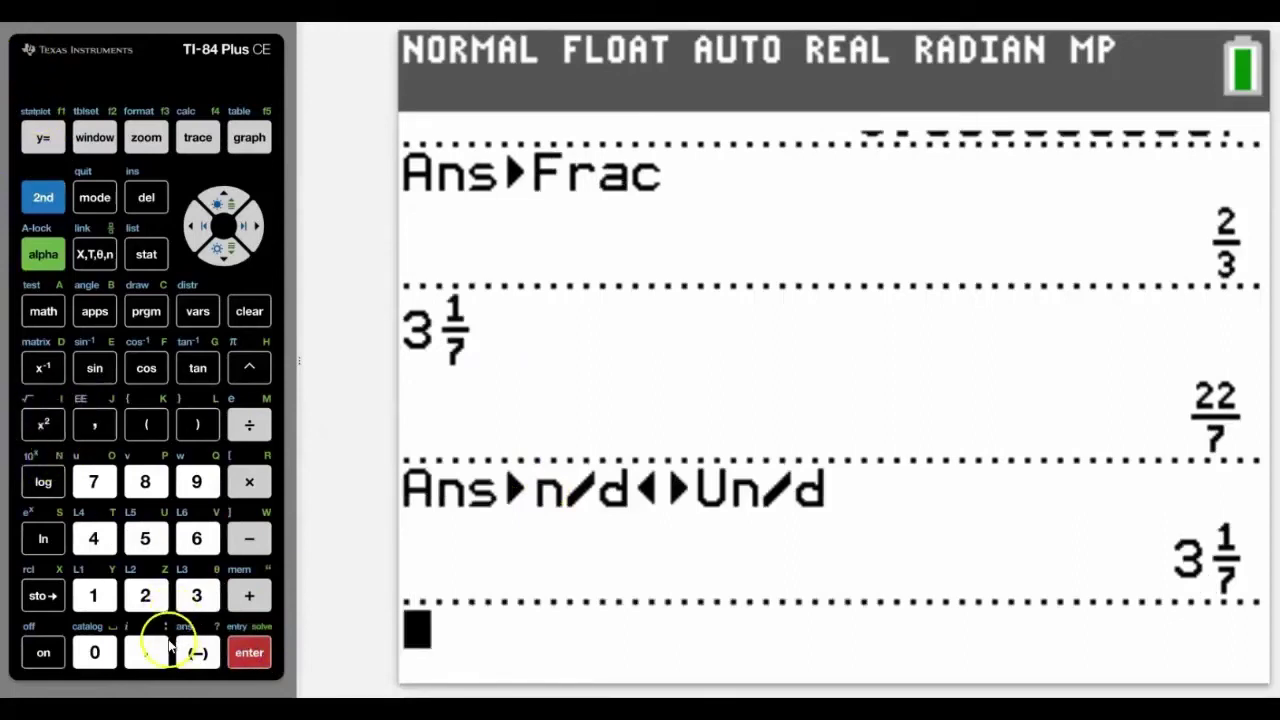
Calculate 6² to get 36
{"action": "left_click", "coordinate": [197, 539]}
{"action": "left_click", "coordinate": [43, 424]}
{"action": "left_click", "coordinate": [244, 652]}
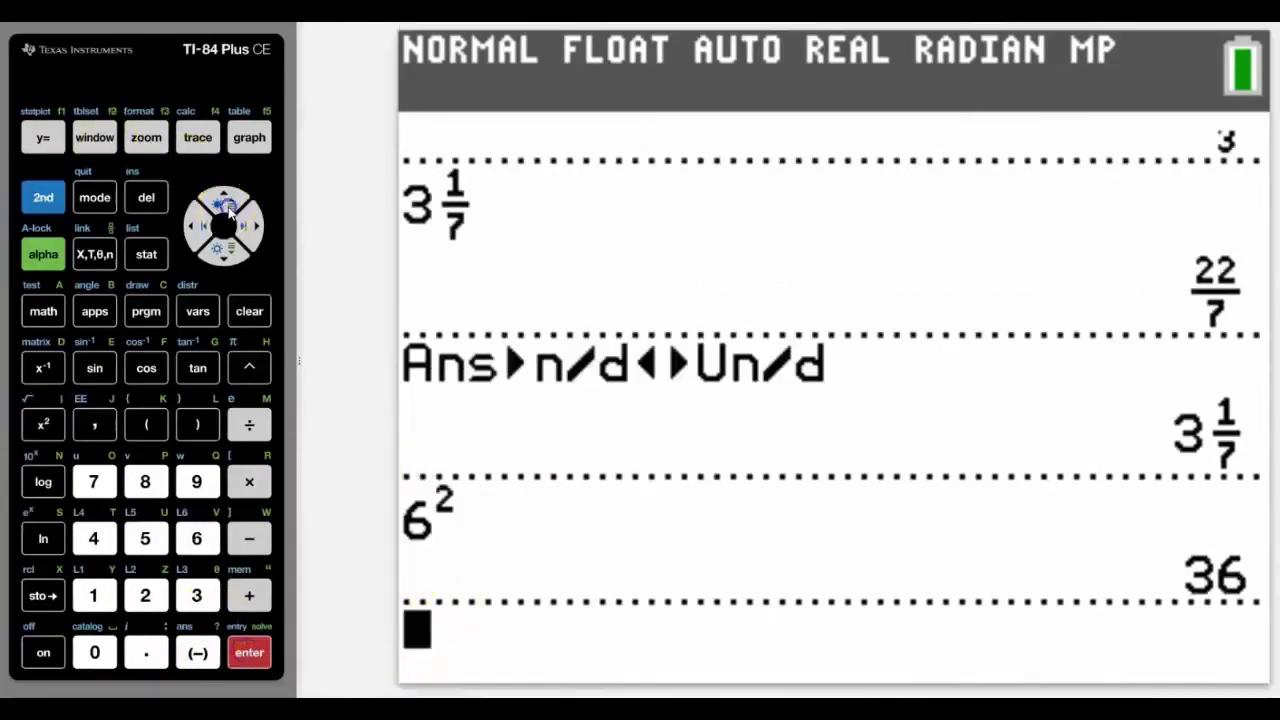
Recall 6² from history and change the exponent to 7, giving 279936
{"action": "left_click", "coordinate": [229, 207]}
{"action": "left_click", "coordinate": [250, 652]}
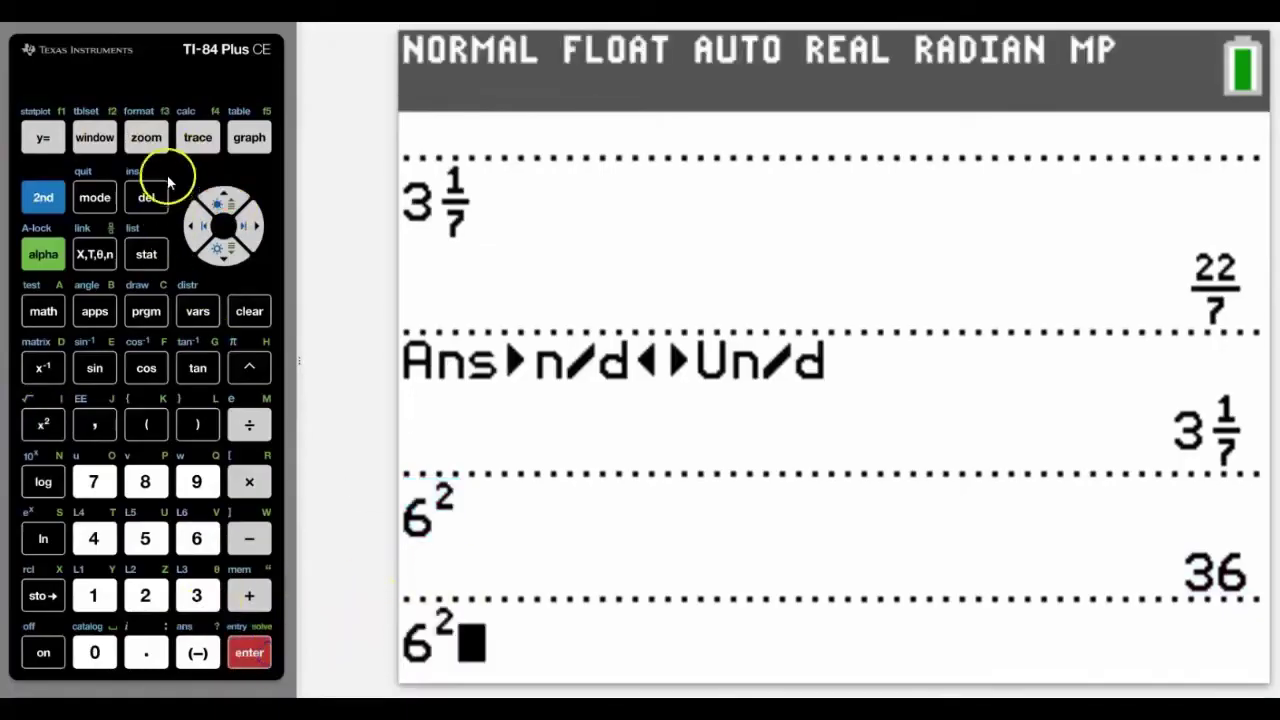
{"action": "left_click", "coordinate": [198, 228]}
{"action": "left_click", "coordinate": [93, 481]}
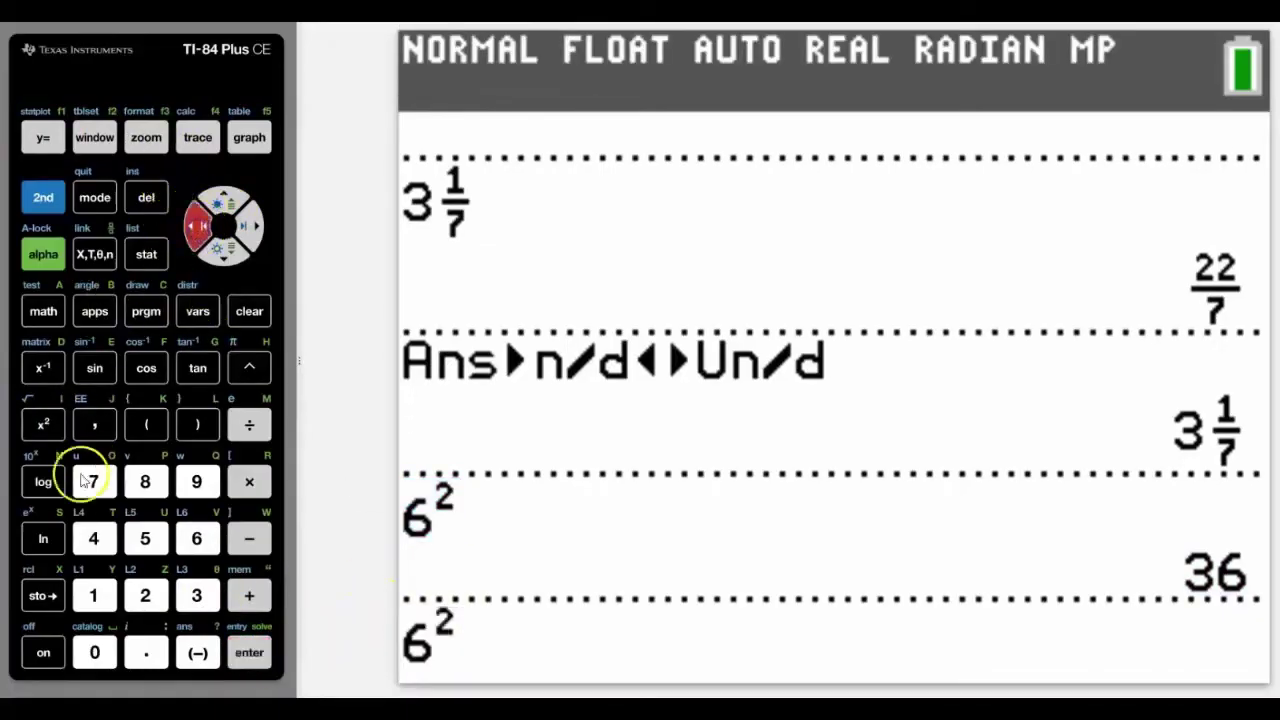
{"action": "left_click", "coordinate": [249, 652]}
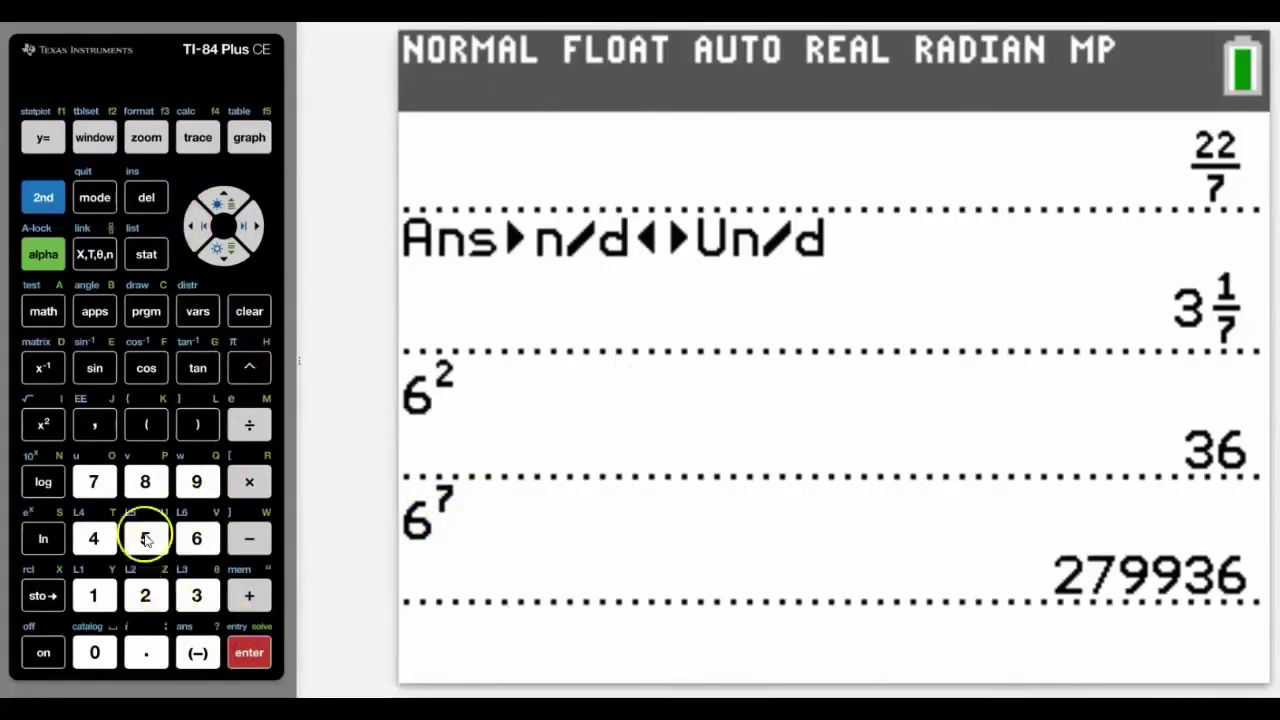
Calculate 6^7 again with the caret key, giving 279936
{"action": "left_click", "coordinate": [198, 538]}
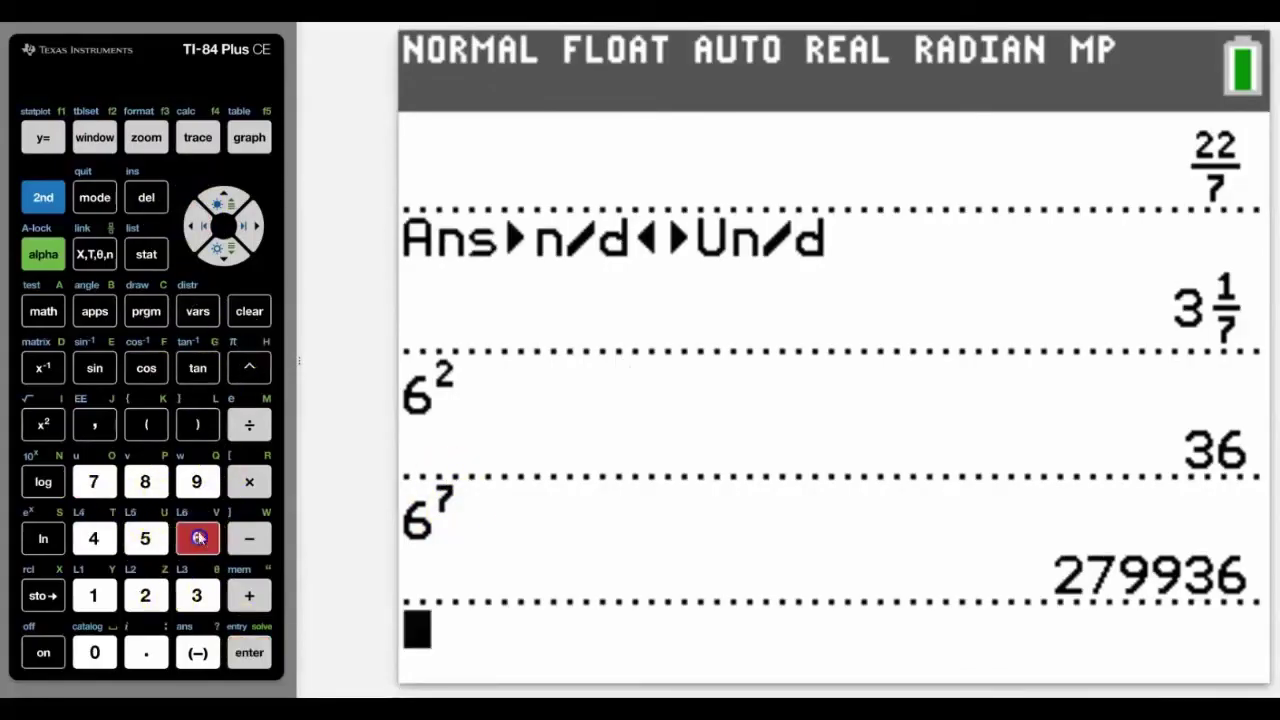
{"action": "left_click", "coordinate": [250, 370]}
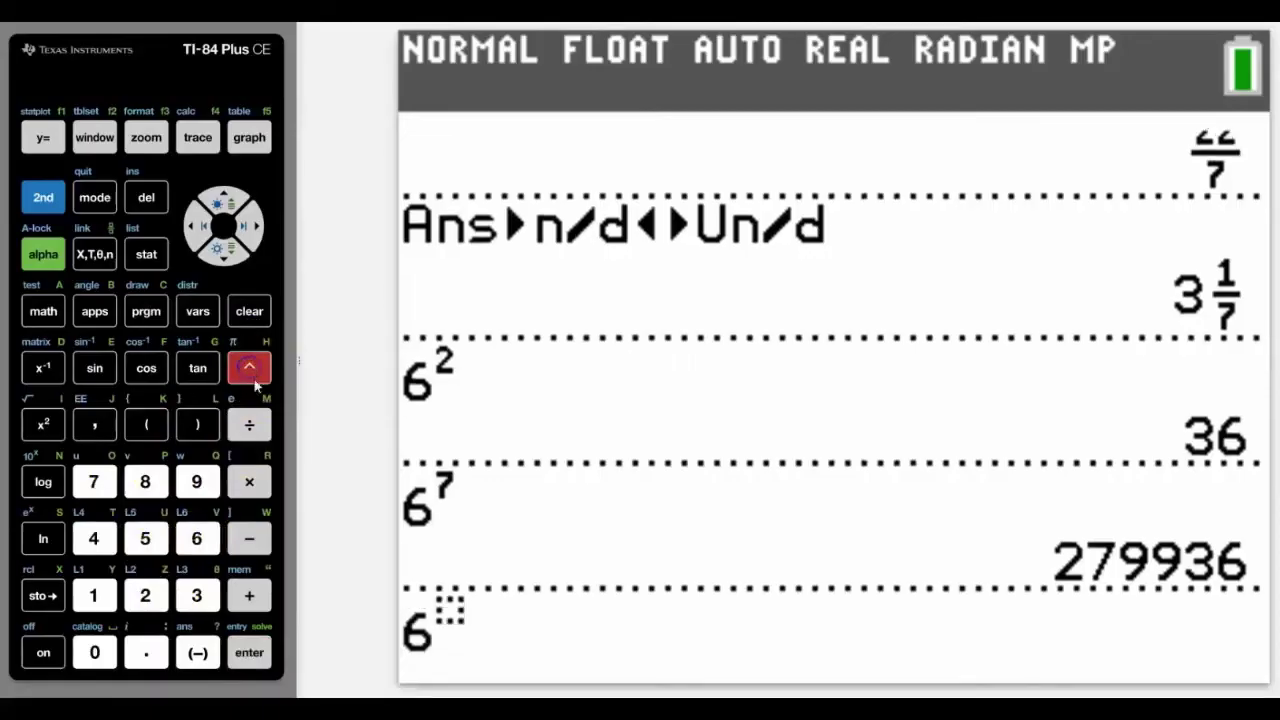
{"action": "left_click", "coordinate": [91, 481]}
{"action": "left_click", "coordinate": [245, 655]}
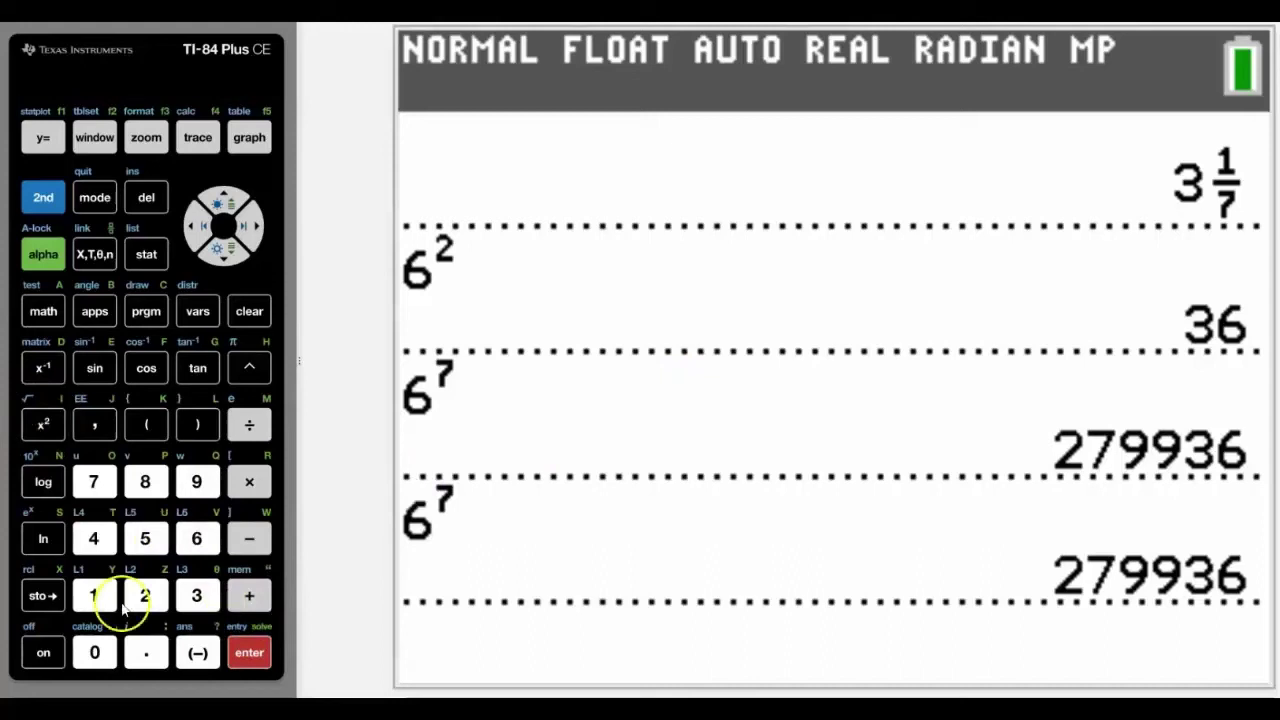
Evaluate the square root of 36 to get 6
{"action": "left_click", "coordinate": [30, 200]}
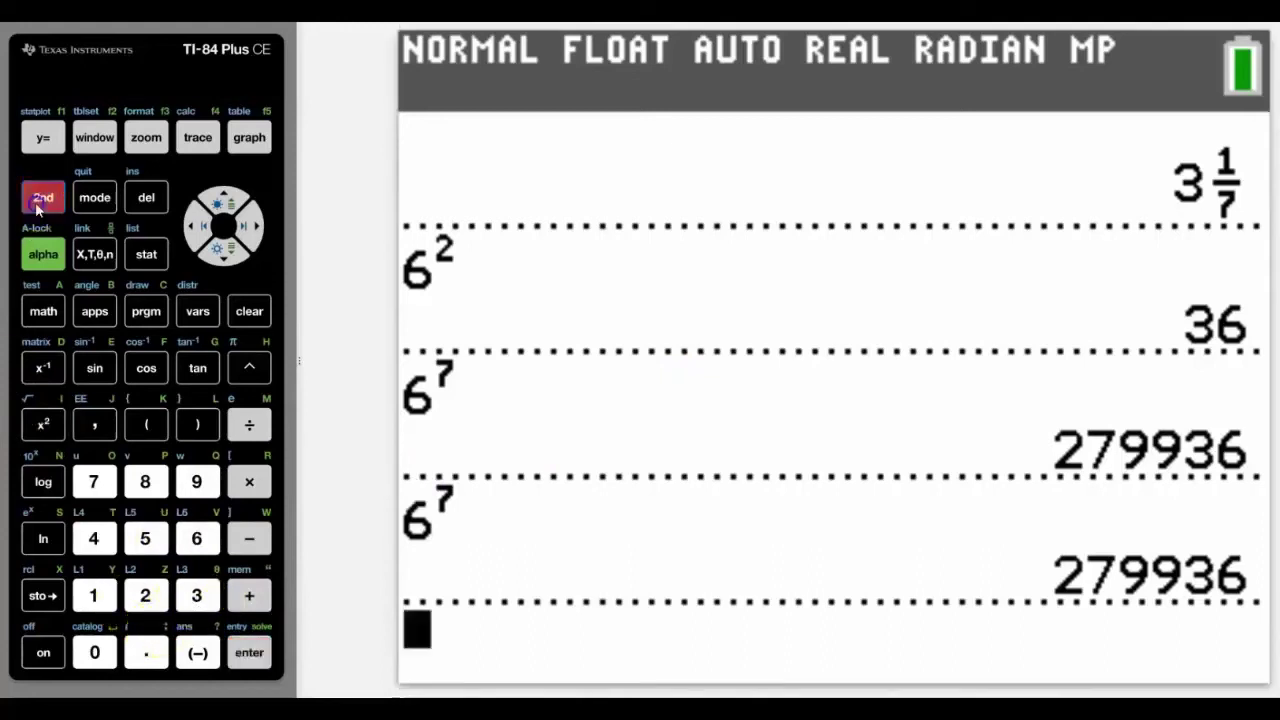
{"action": "left_click", "coordinate": [43, 424]}
{"action": "left_click", "coordinate": [197, 595]}
{"action": "left_click", "coordinate": [200, 545]}
{"action": "left_click", "coordinate": [249, 652]}
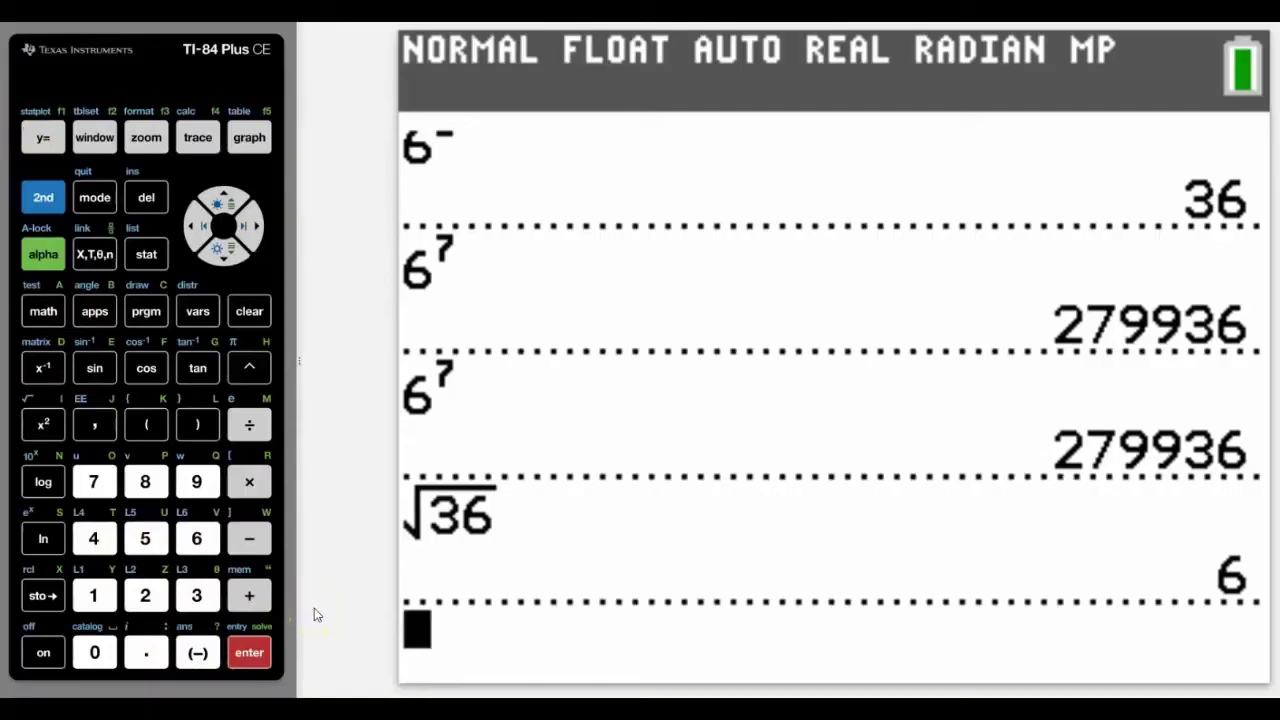
Evaluate 36 raised to the stacked fraction 1/2, also giving 6
{"action": "left_click", "coordinate": [455, 563]}
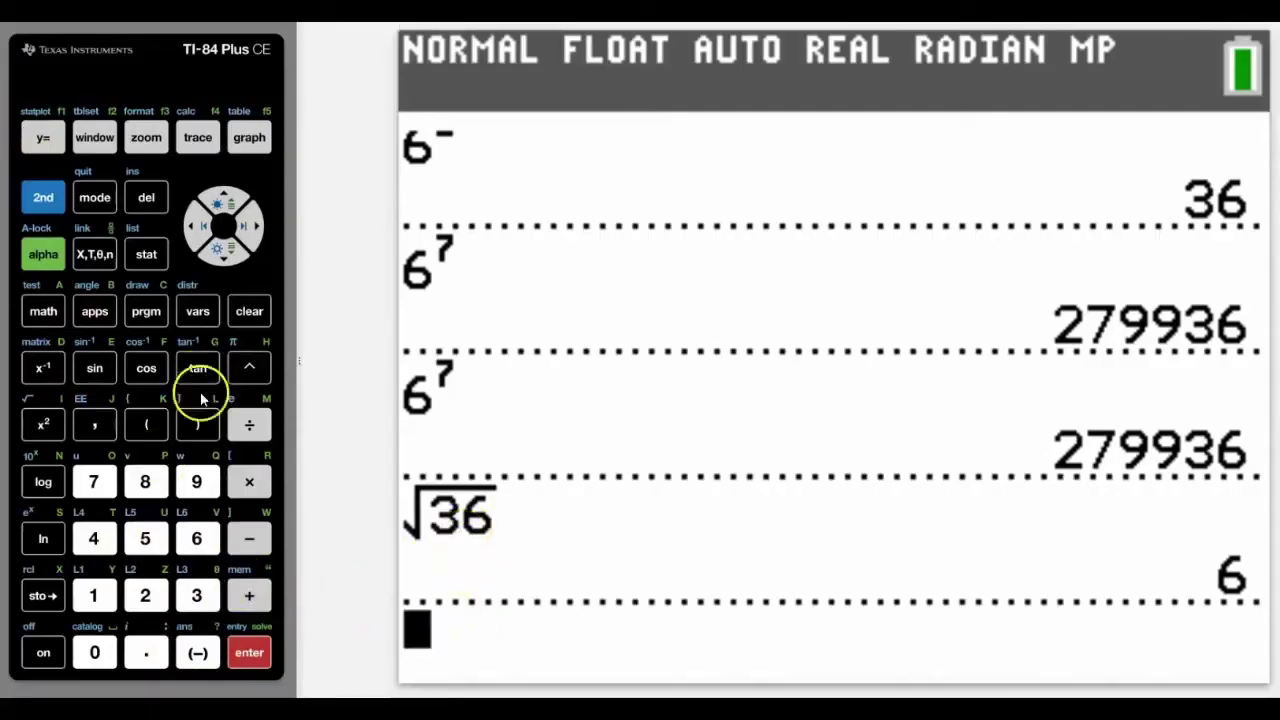
{"action": "left_click", "coordinate": [197, 595]}
{"action": "left_click", "coordinate": [208, 541]}
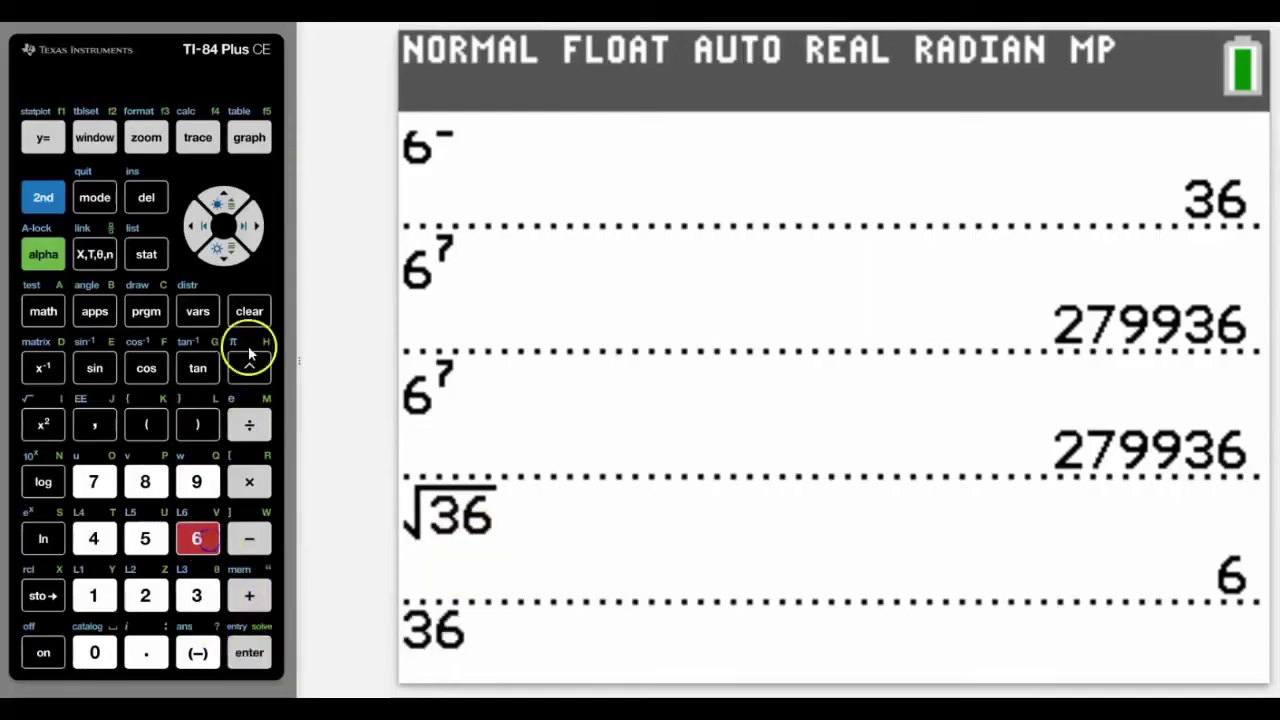
{"action": "left_click", "coordinate": [250, 366]}
{"action": "left_click", "coordinate": [45, 252]}
{"action": "left_click", "coordinate": [113, 245]}
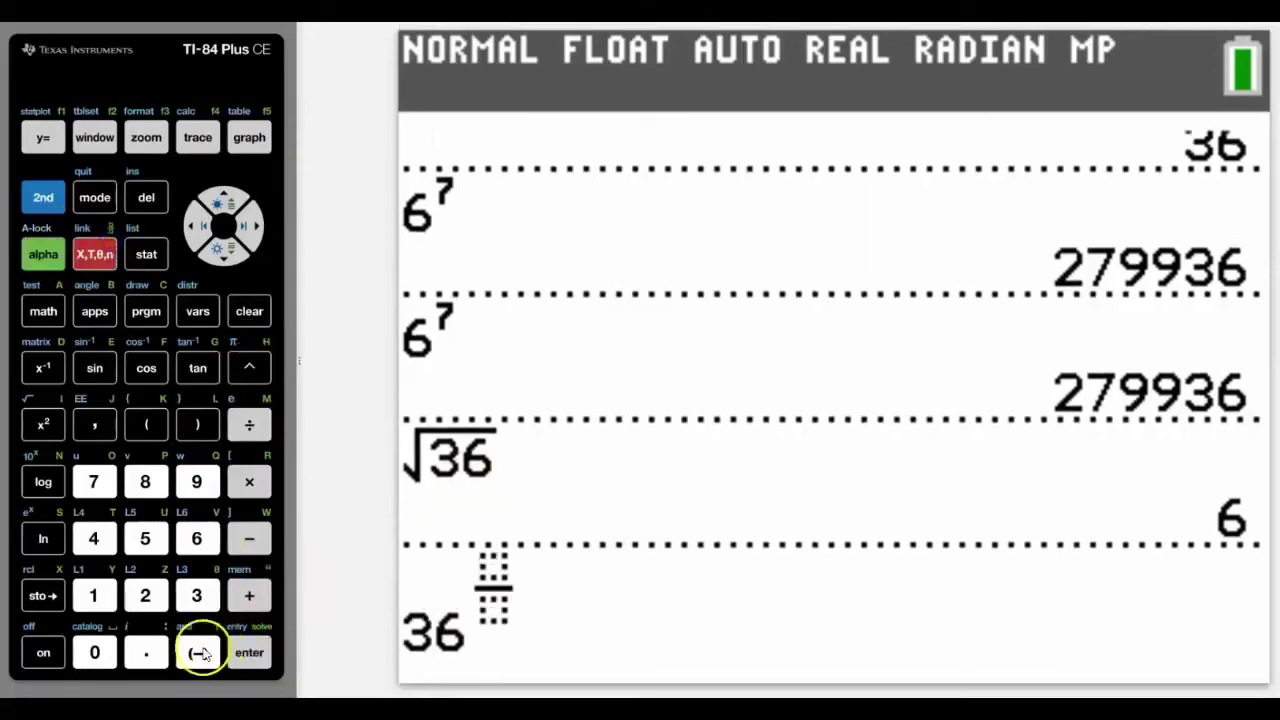
{"action": "left_click", "coordinate": [94, 595]}
{"action": "left_click", "coordinate": [224, 255]}
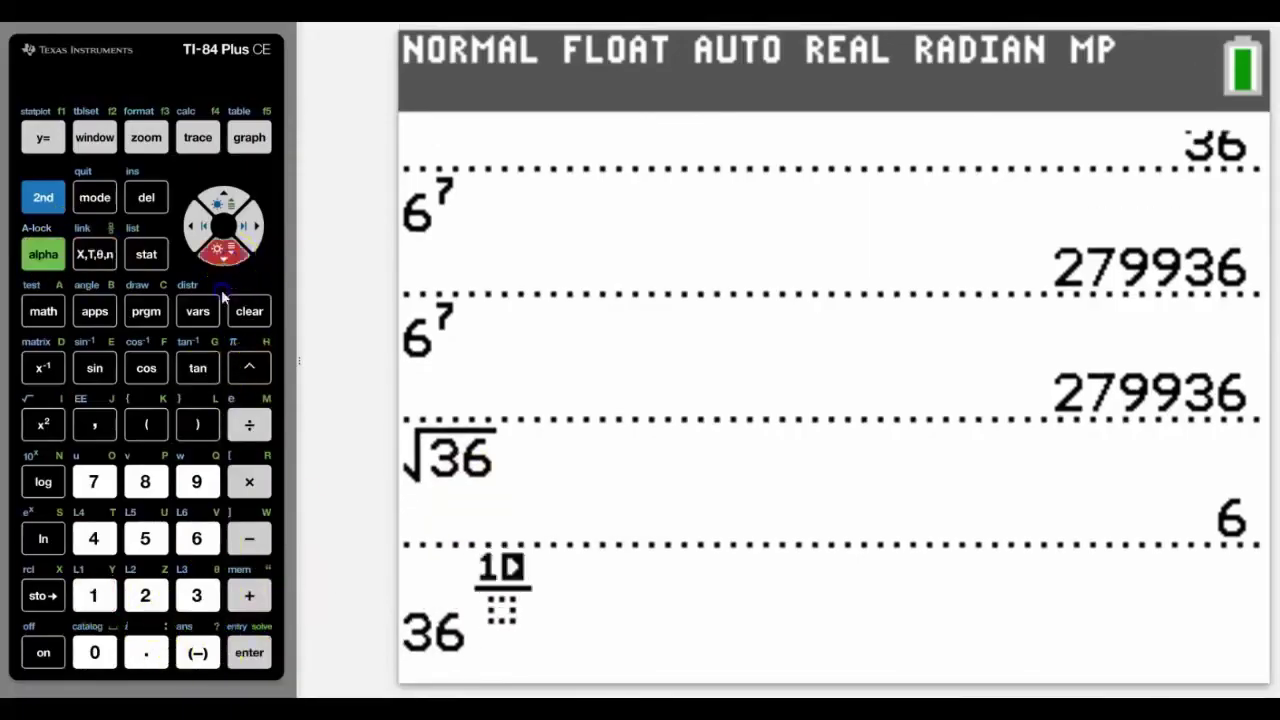
{"action": "left_click", "coordinate": [145, 595]}
{"action": "left_click", "coordinate": [252, 652]}
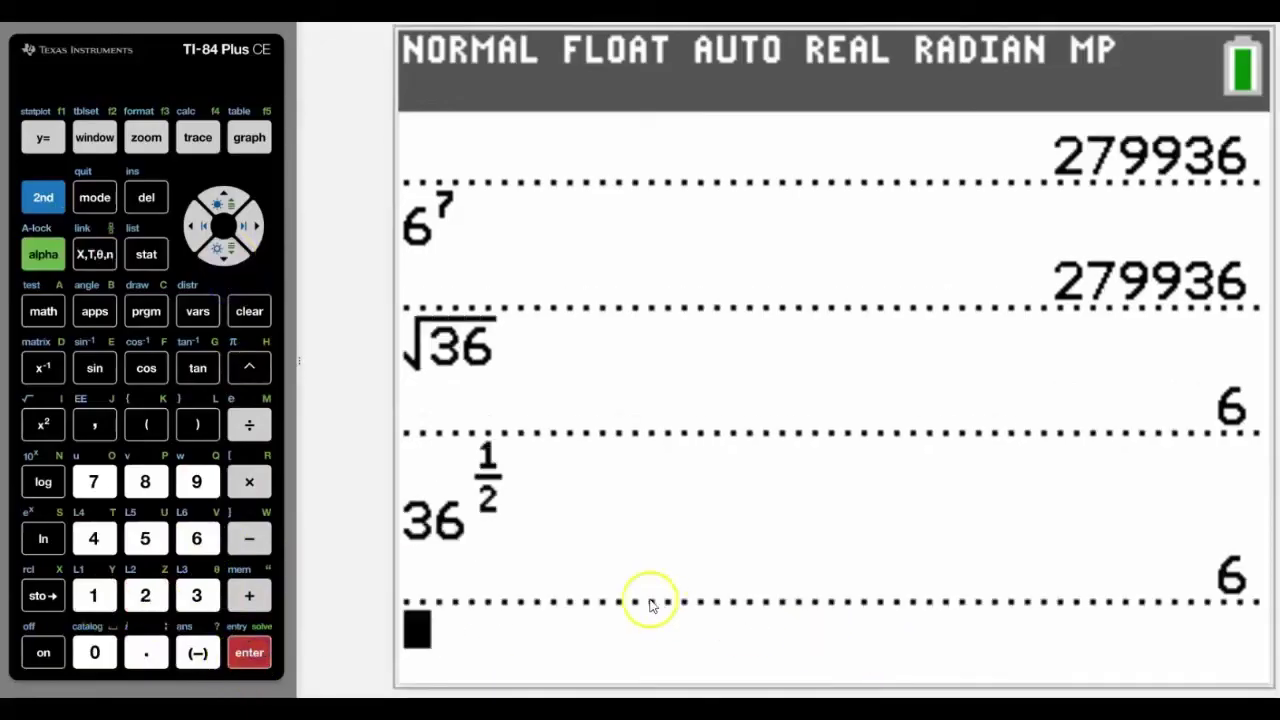
Evaluate -3² without parentheses to get -9
{"action": "left_click", "coordinate": [197, 655]}
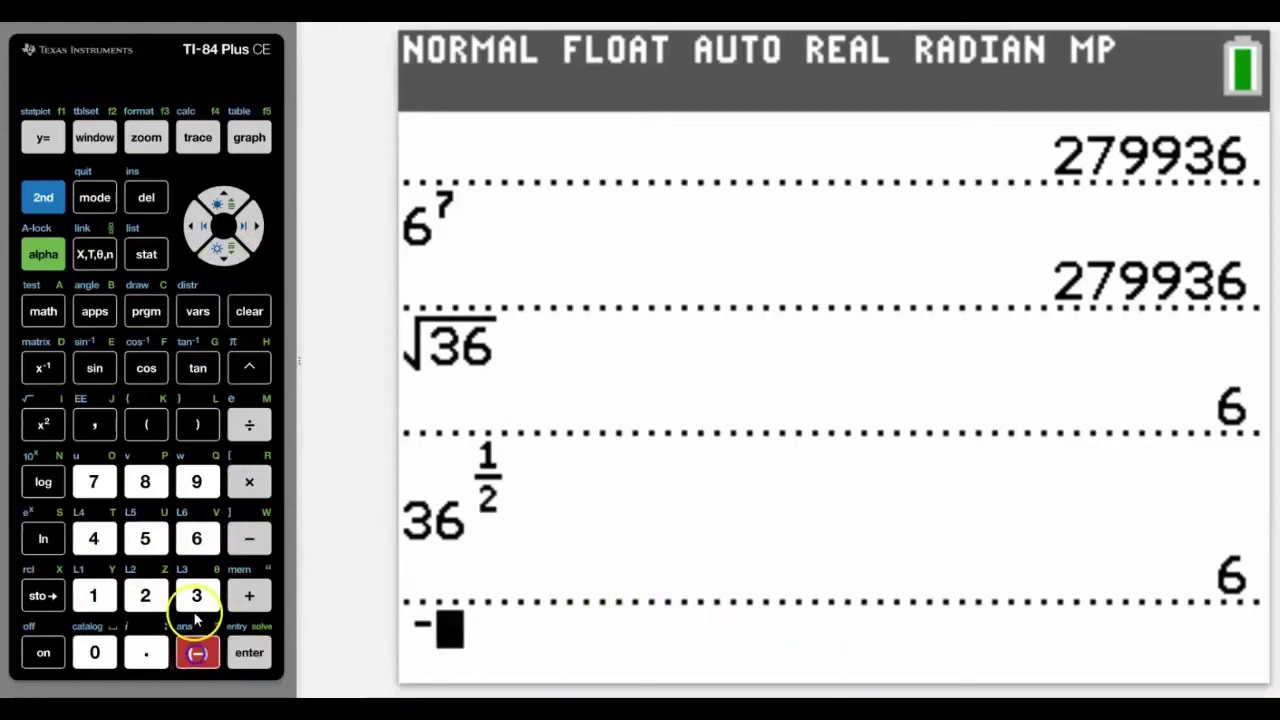
{"action": "left_click", "coordinate": [200, 597]}
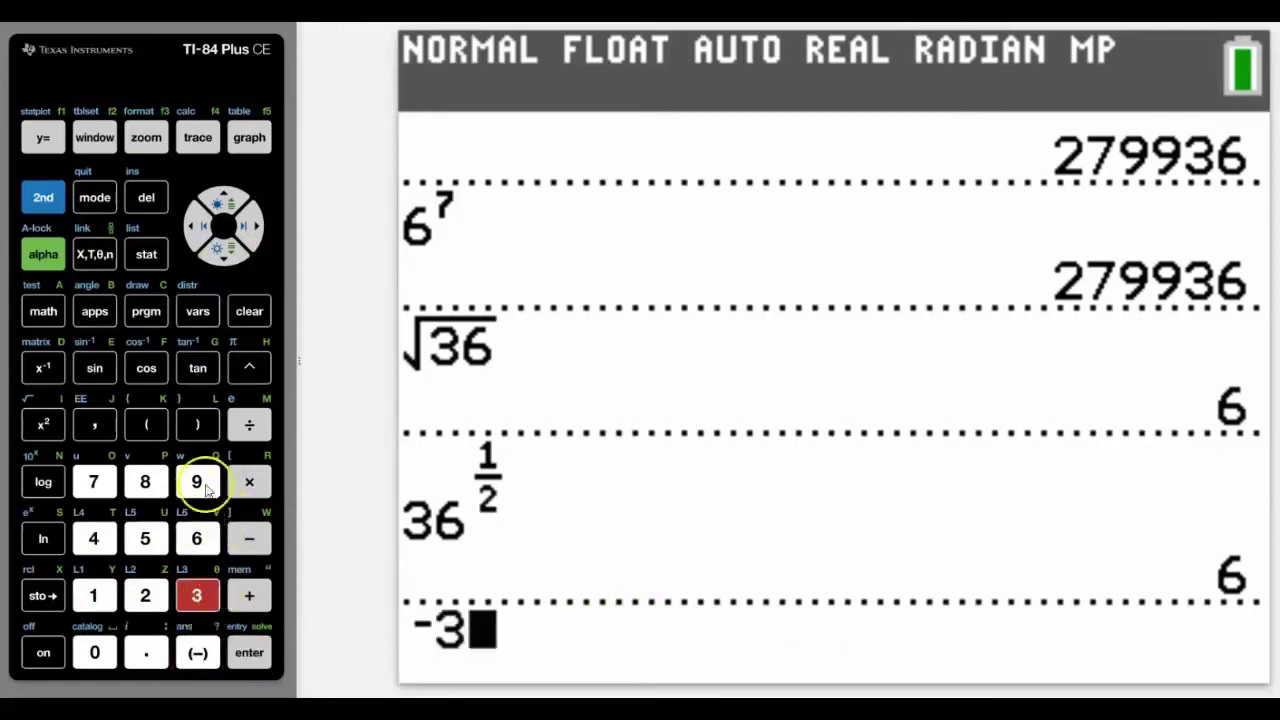
{"action": "left_click", "coordinate": [38, 425]}
{"action": "left_click", "coordinate": [251, 655]}
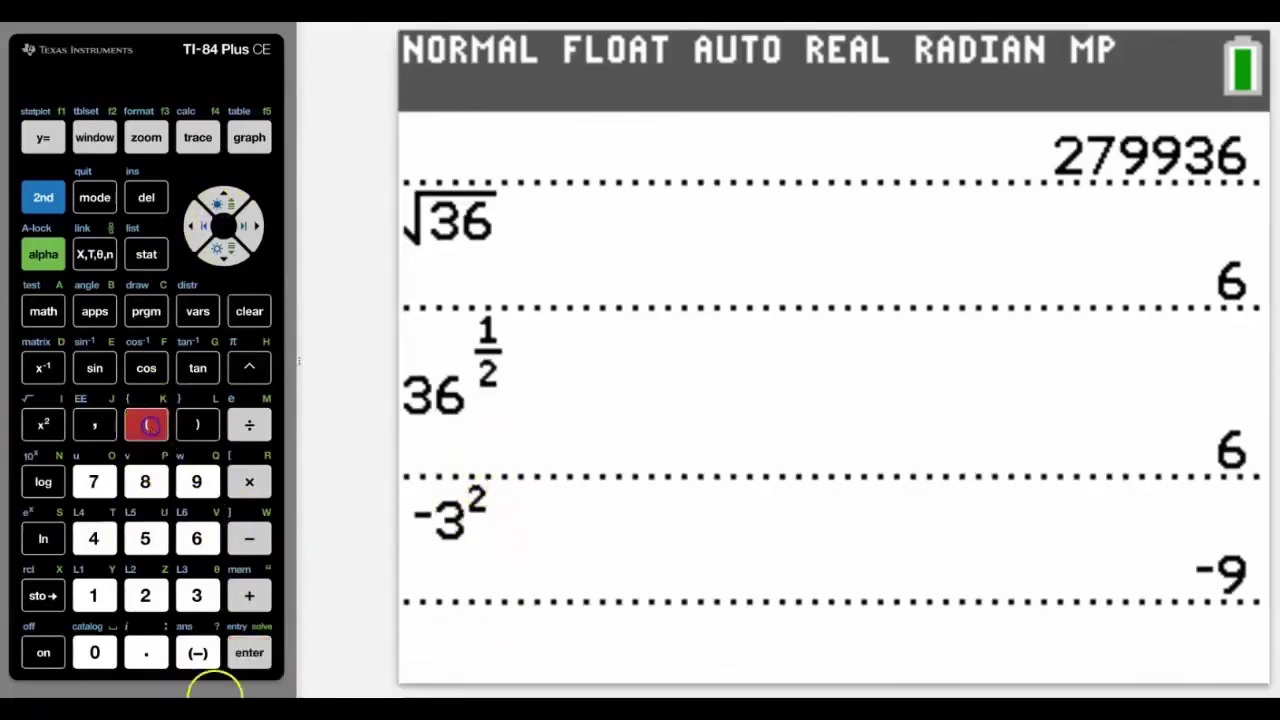
Evaluate (-3)² with parentheses to get 9
{"action": "left_click", "coordinate": [197, 652]}
{"action": "left_click", "coordinate": [197, 595]}
{"action": "left_click", "coordinate": [197, 425]}
{"action": "left_click", "coordinate": [63, 430]}
{"action": "left_click", "coordinate": [250, 652]}
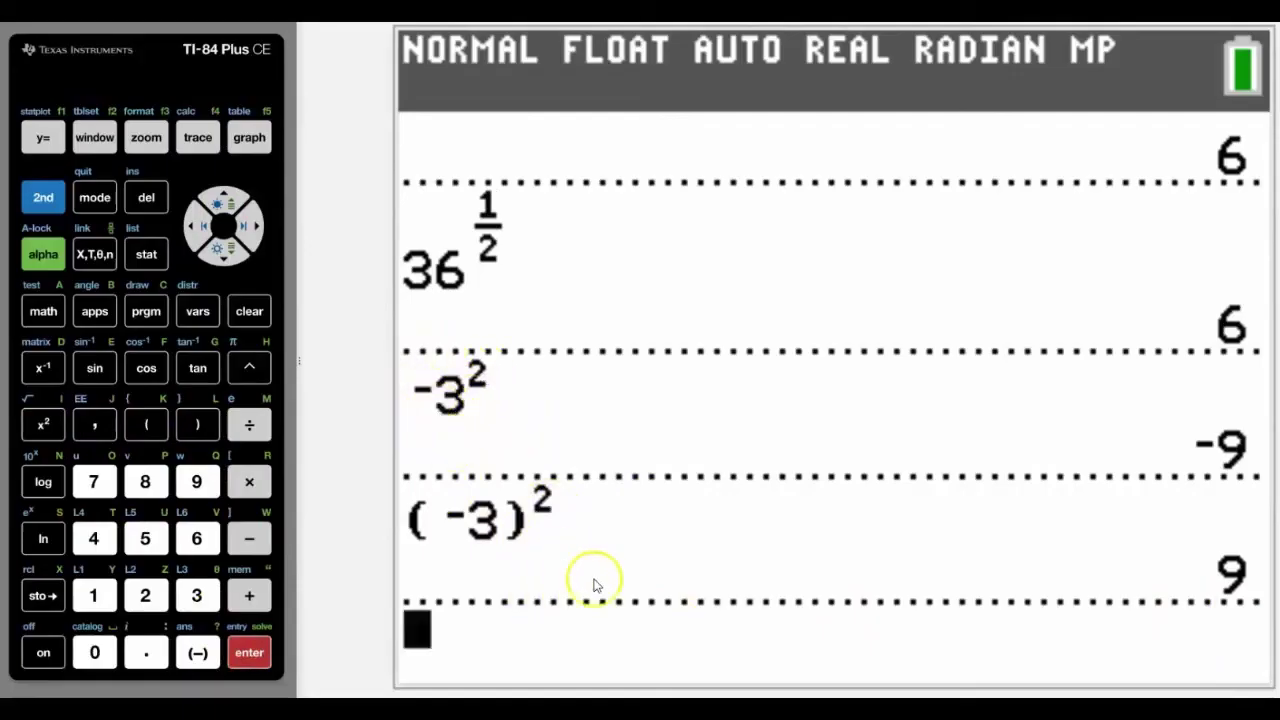
Evaluate -3, then square the answer with Ans² to get 9
{"action": "left_click", "coordinate": [197, 652]}
{"action": "left_click", "coordinate": [196, 597]}
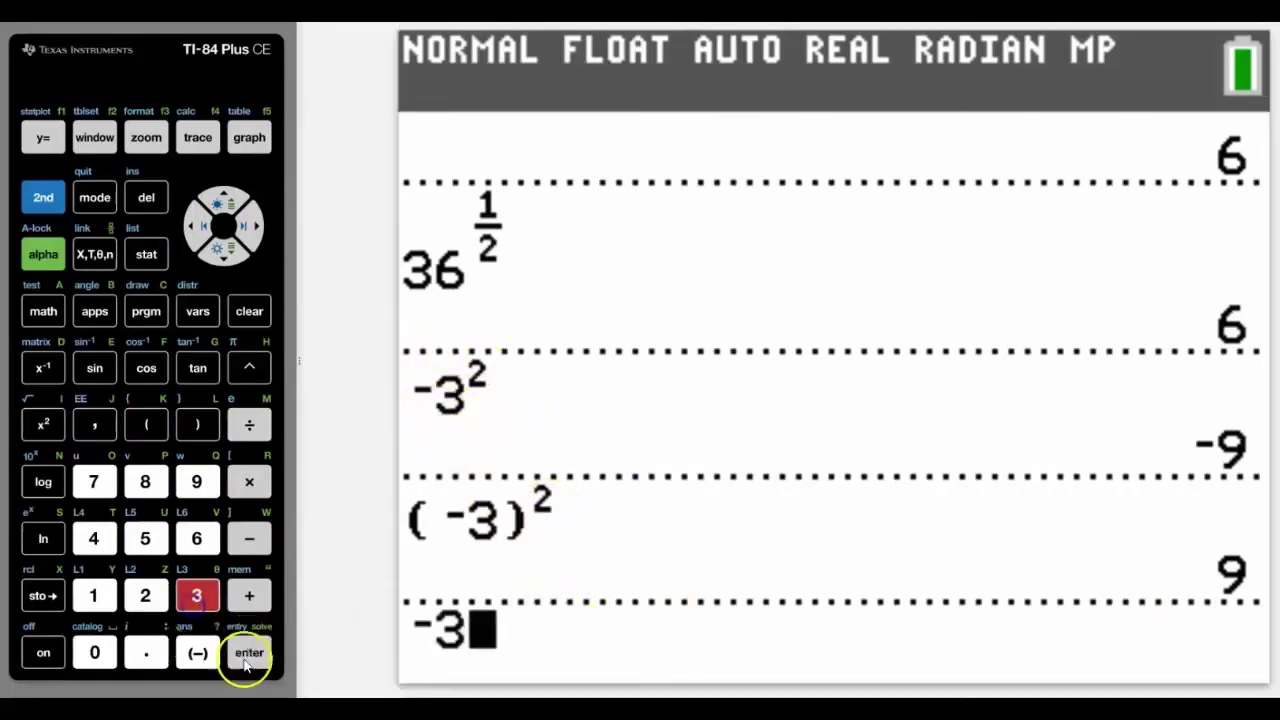
{"action": "left_click", "coordinate": [249, 652]}
{"action": "left_click", "coordinate": [43, 426]}
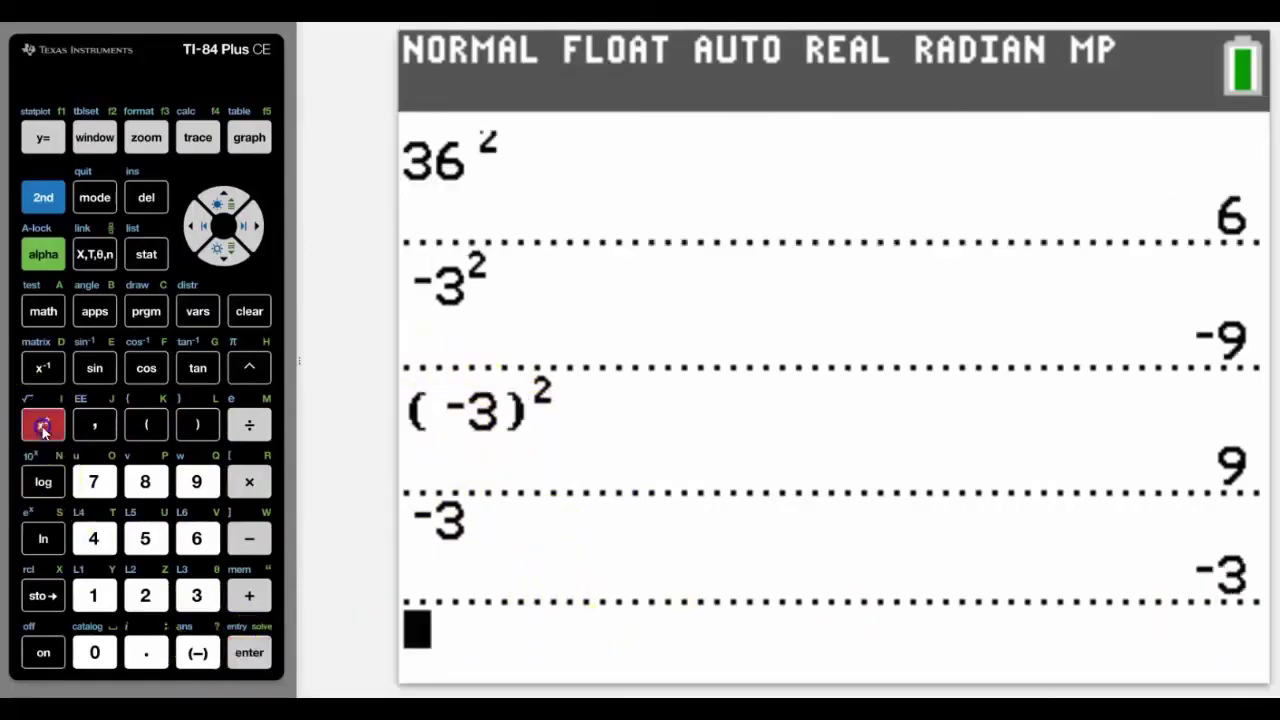
{"action": "left_click", "coordinate": [249, 652]}
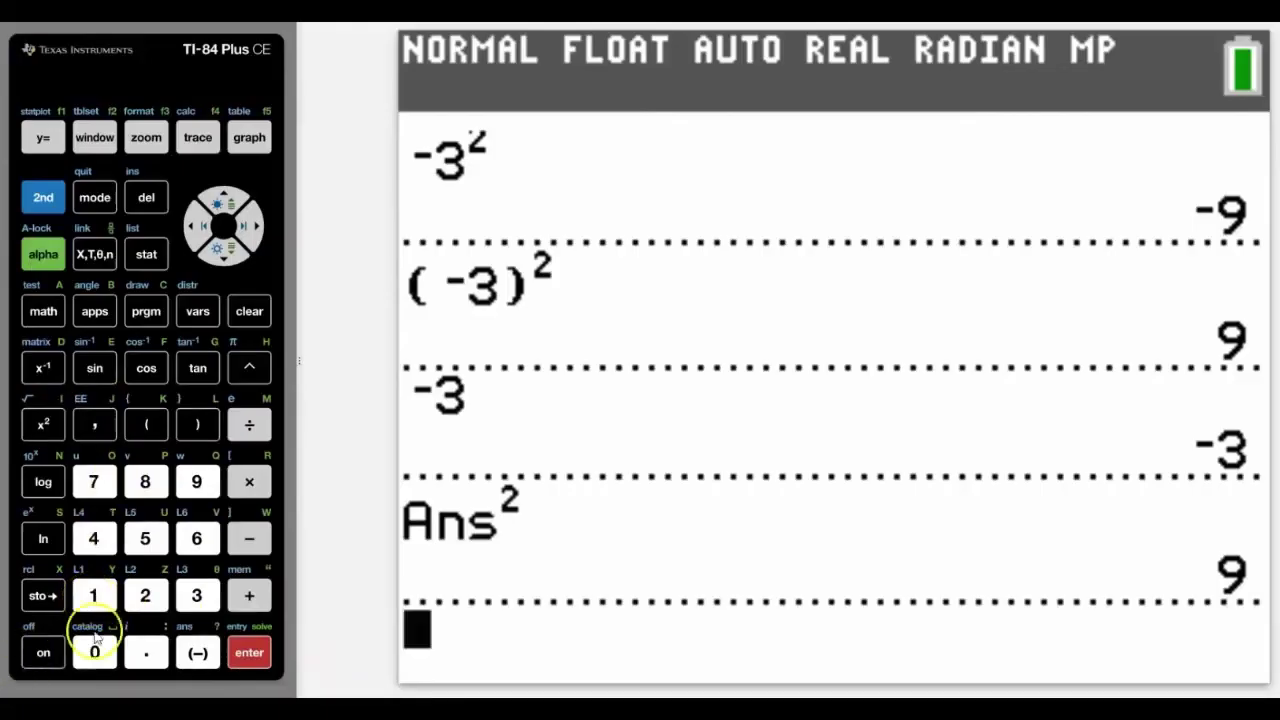
Evaluate 1, then compute Ans*2 to get 2
{"action": "left_click", "coordinate": [95, 597]}
{"action": "left_click", "coordinate": [249, 652]}
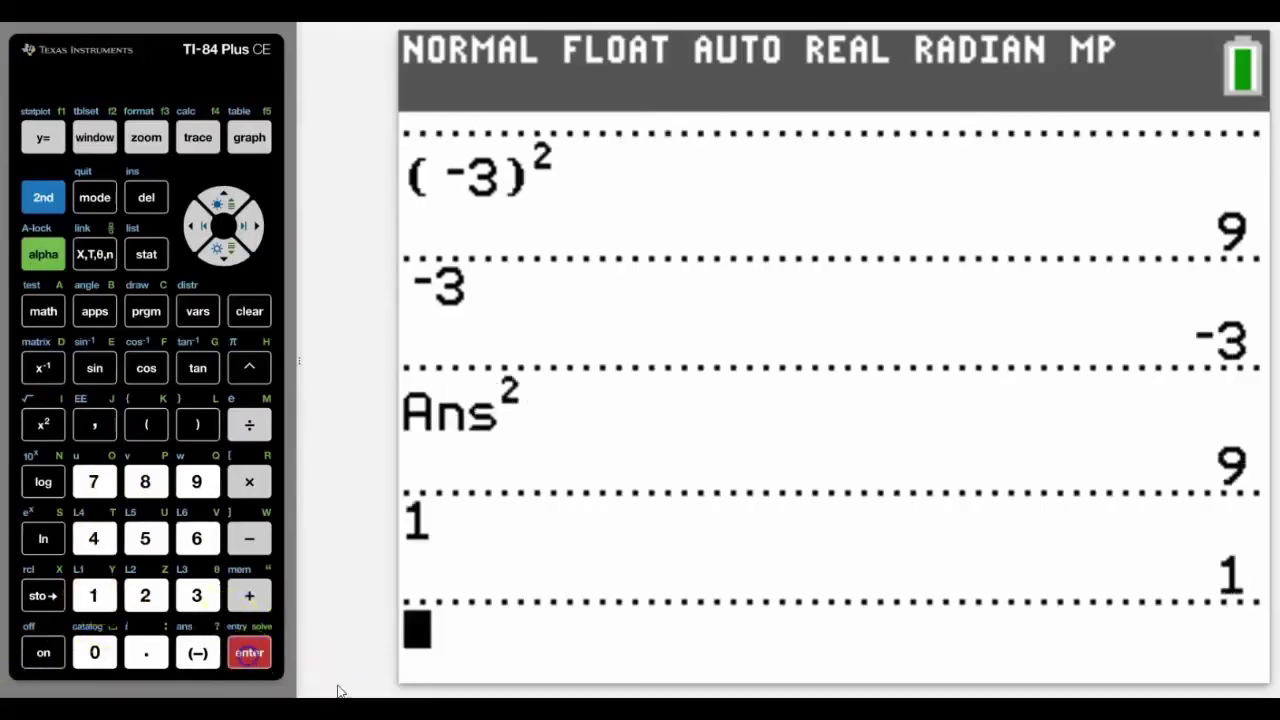
{"action": "left_click", "coordinate": [249, 481]}
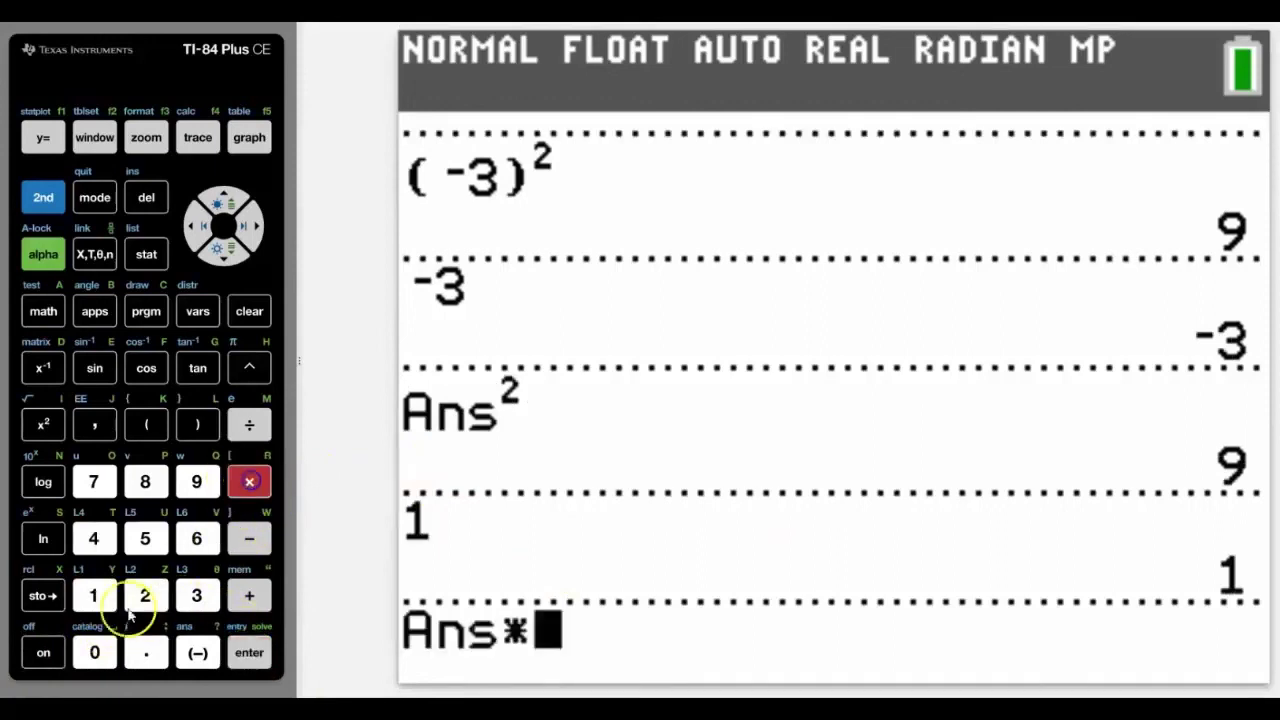
{"action": "left_click", "coordinate": [145, 595]}
{"action": "left_click", "coordinate": [250, 654]}
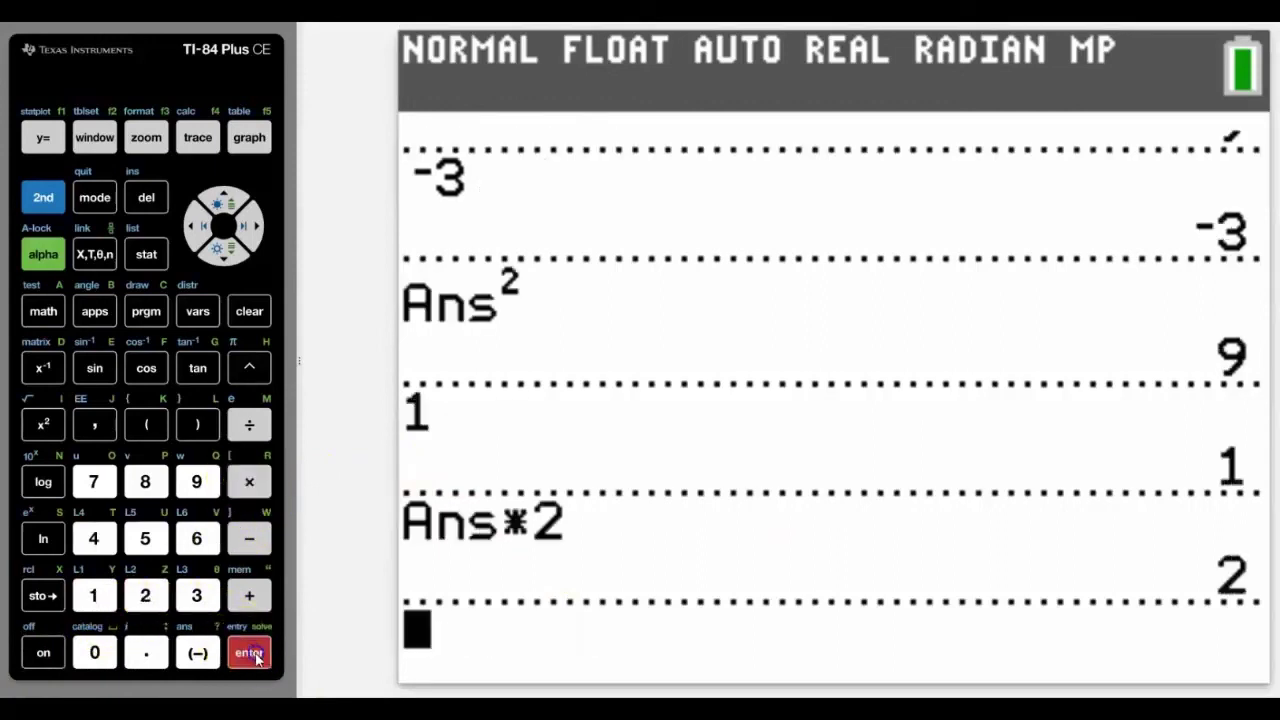
Repeat Ans*2 to keep doubling through 64 and 1024 up to 16384
{"action": "left_click", "coordinate": [250, 654]}
{"action": "left_click", "coordinate": [250, 654]}
{"action": "left_click", "coordinate": [250, 654]}
{"action": "left_click", "coordinate": [250, 654]}
{"action": "left_click", "coordinate": [250, 654]}
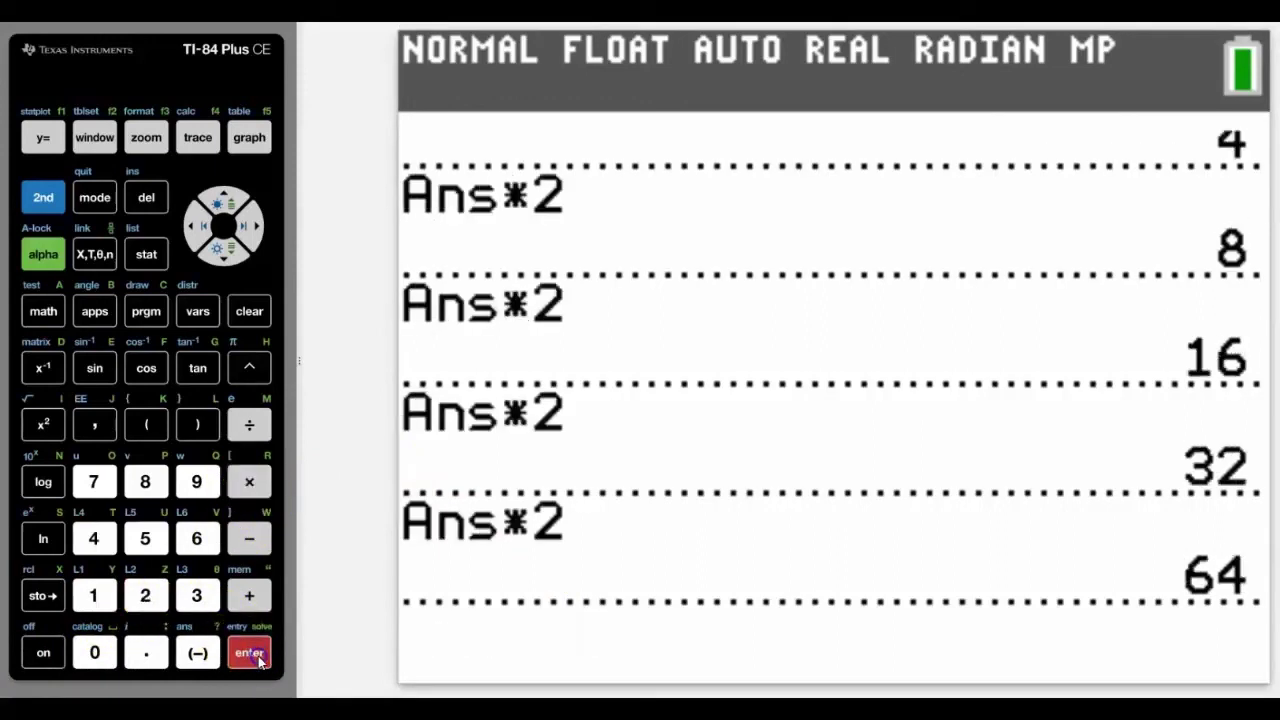
{"action": "left_click", "coordinate": [259, 661]}
{"action": "left_click", "coordinate": [259, 661]}
{"action": "left_click", "coordinate": [259, 661]}
{"action": "left_click", "coordinate": [259, 661]}
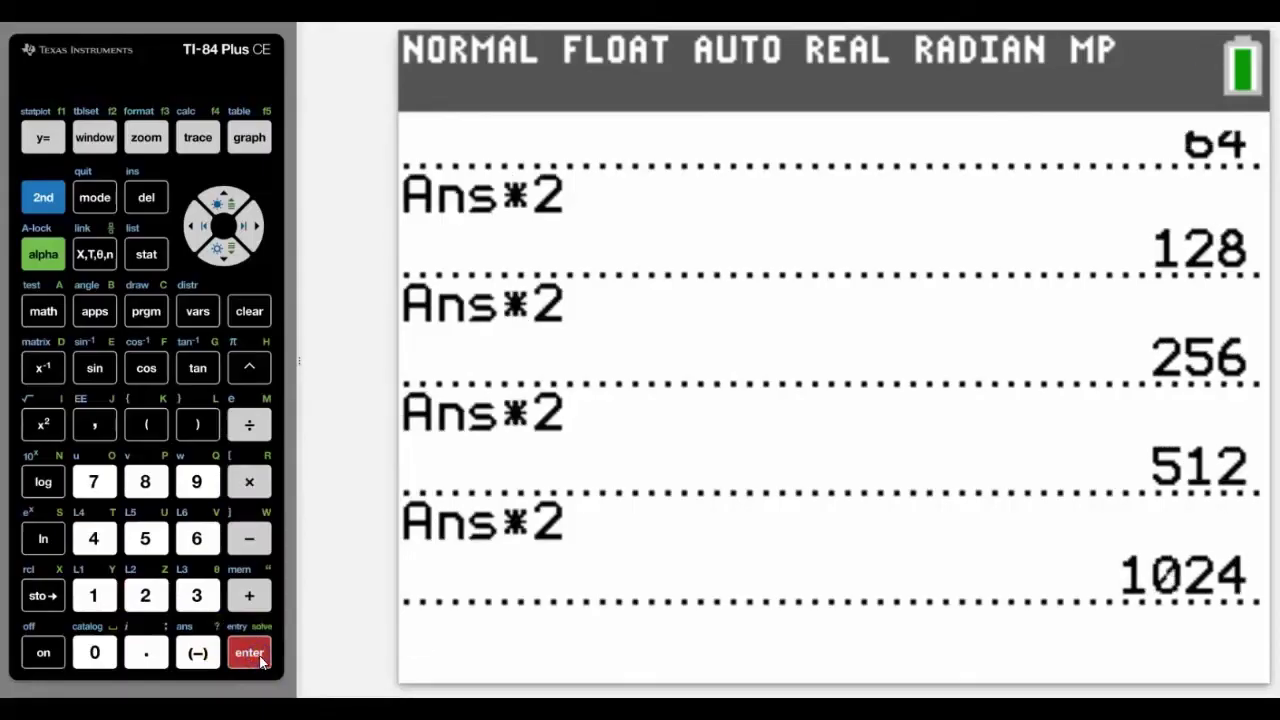
{"action": "left_click", "coordinate": [259, 661]}
{"action": "left_click", "coordinate": [259, 661]}
{"action": "left_click", "coordinate": [259, 661]}
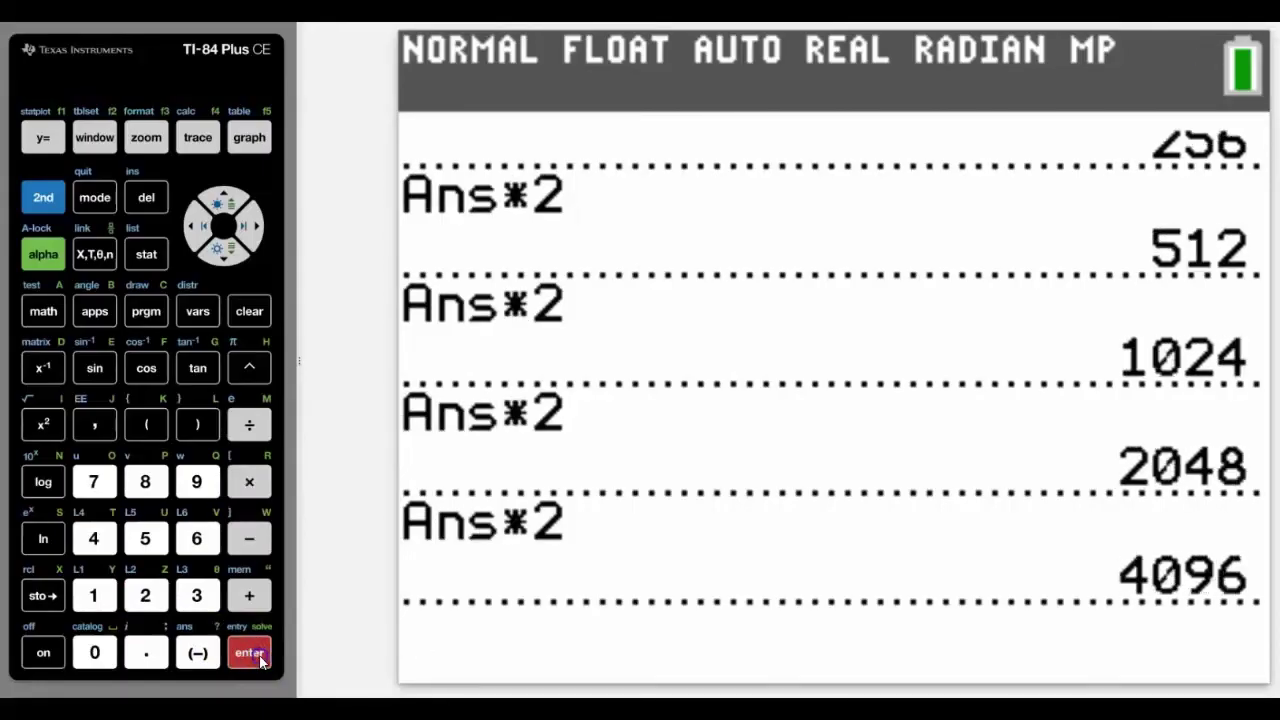
{"action": "left_click", "coordinate": [259, 661]}
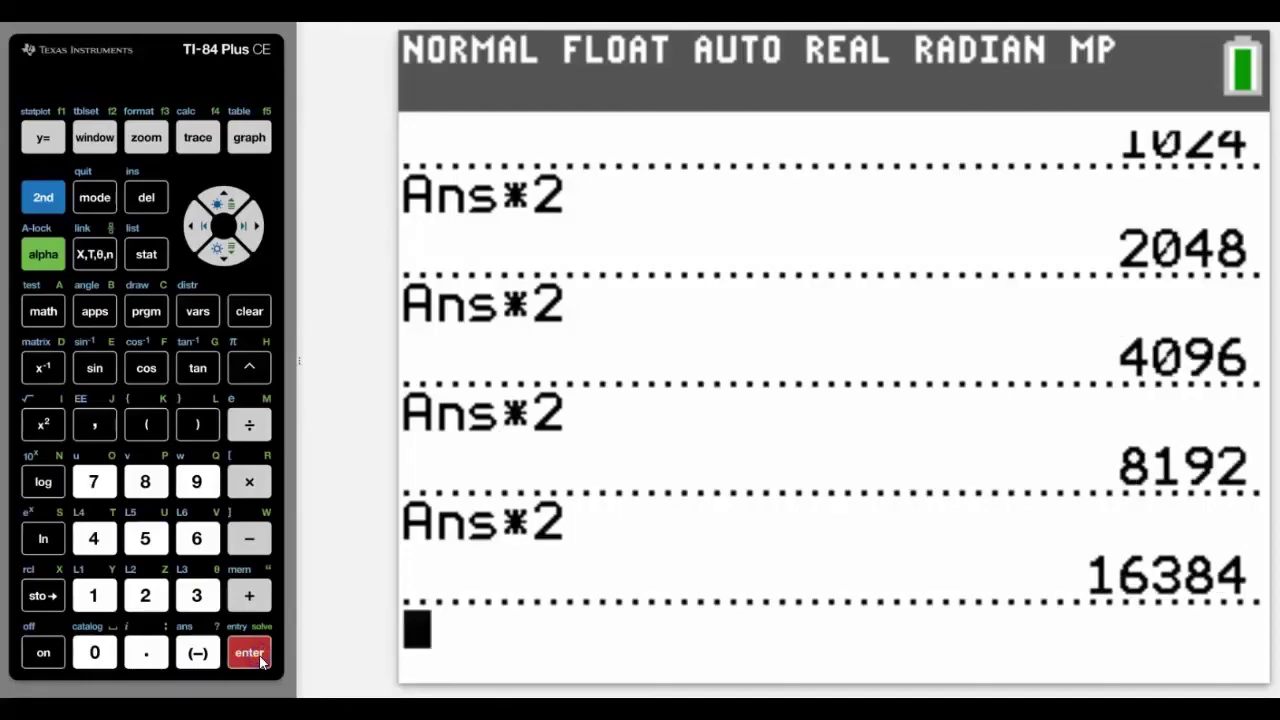